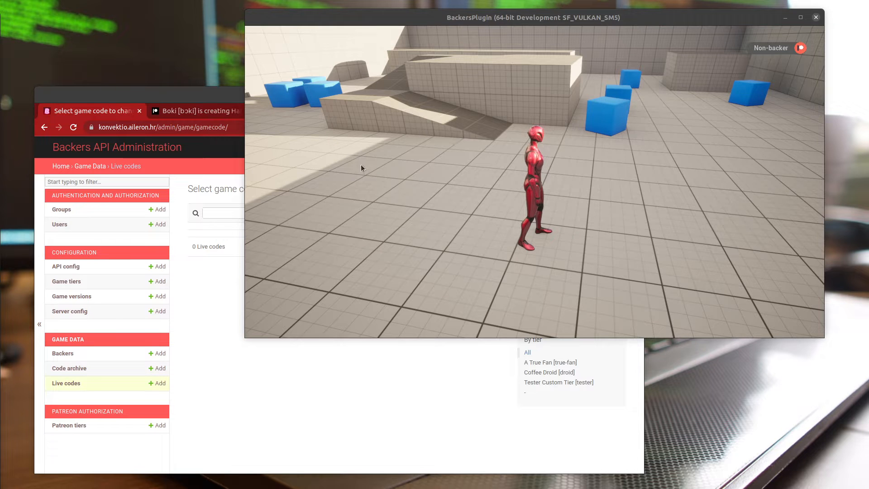
Bring the BackersPlugin game window in front of the browser and walk the character forward through the test level.
click(222, 341)
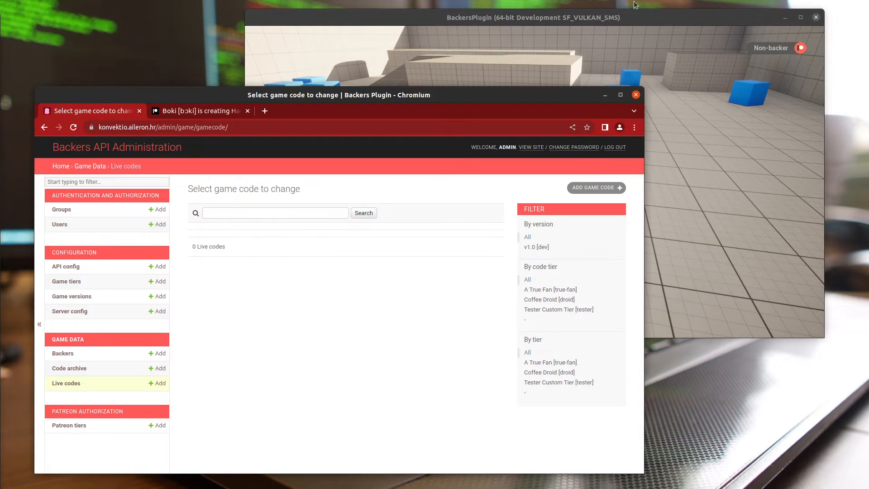
click(547, 79)
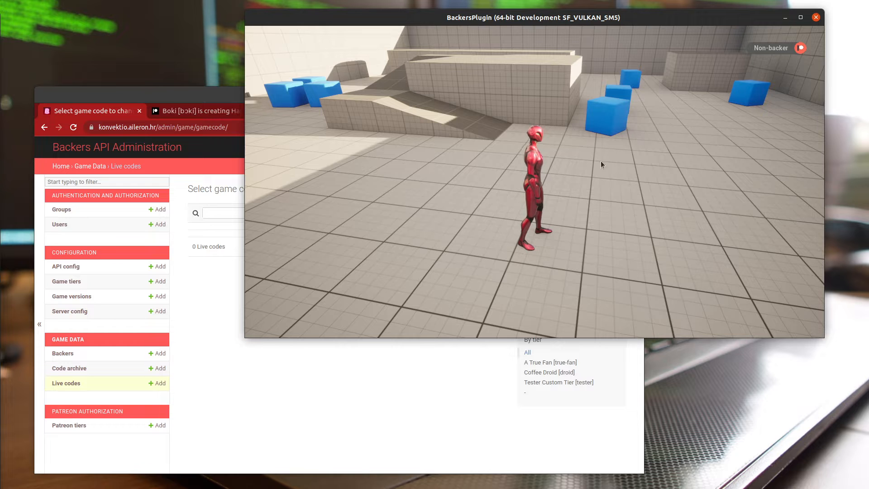
drag(668, 136, 633, 114)
key(w)
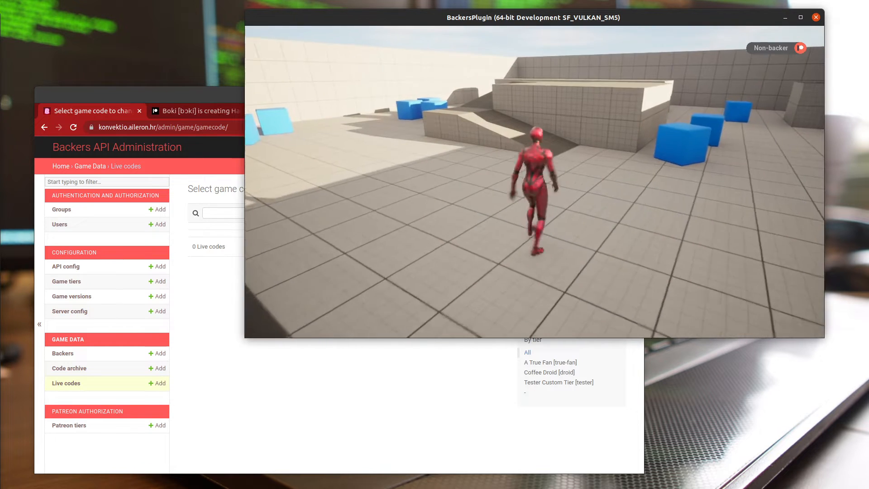
Start the Patreon connection for installation PC No.1 [linux] from the in-game backer widget.
click(769, 48)
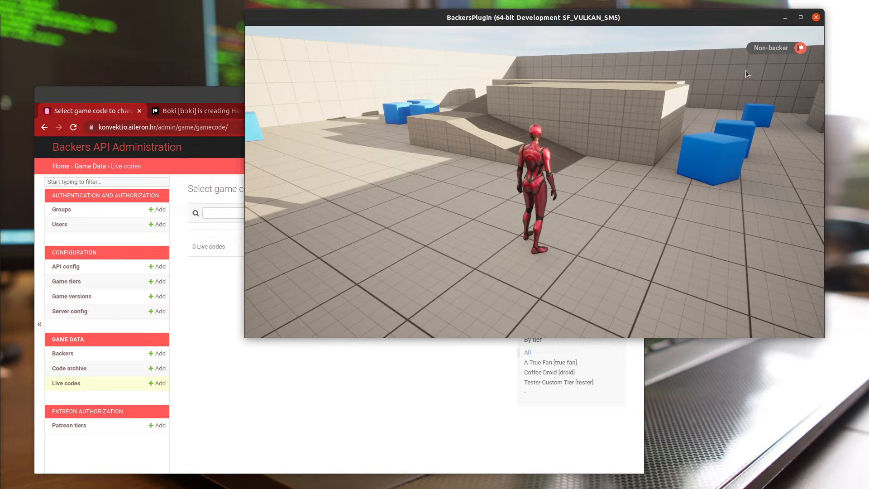
click(761, 49)
click(800, 47)
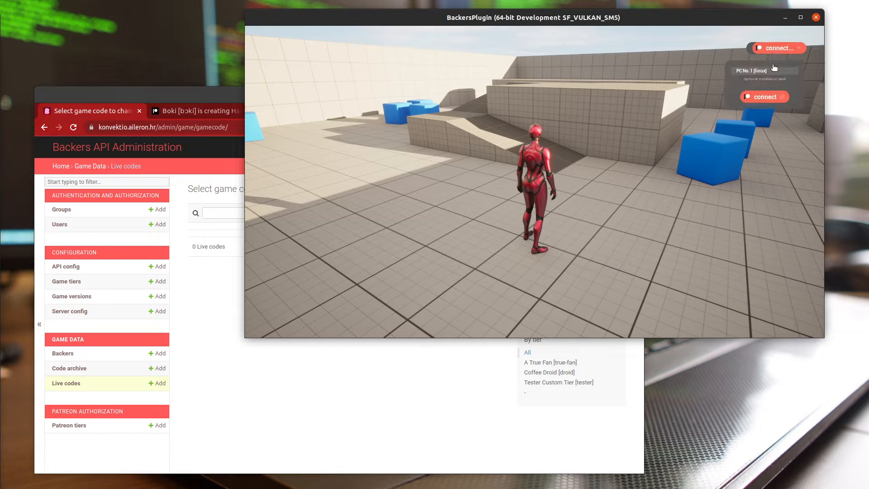
click(772, 97)
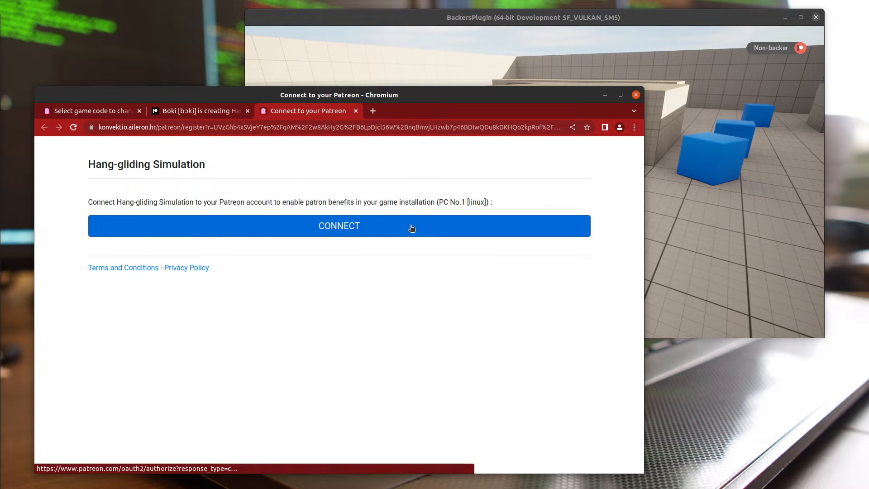
Connect Hang-gliding Simulation to the Patreon account and allow Backers Demo to view the public profile.
drag(441, 201, 471, 199)
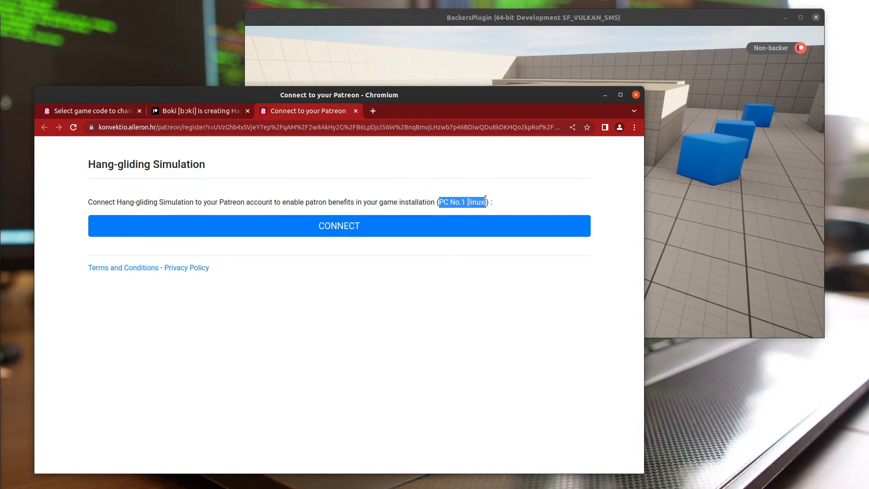
click(790, 48)
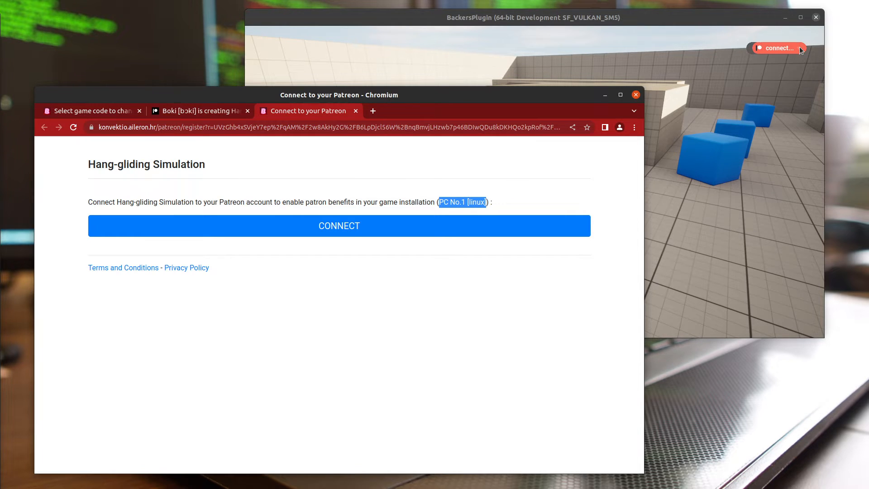
click(438, 228)
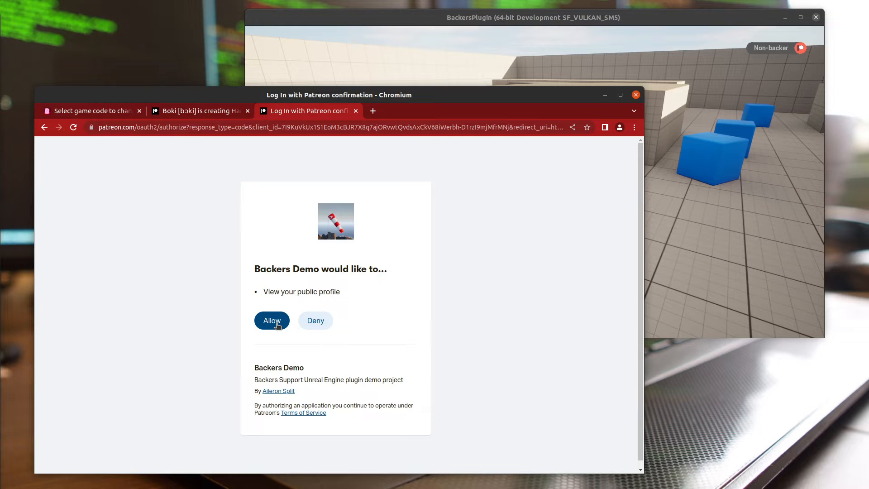
click(265, 329)
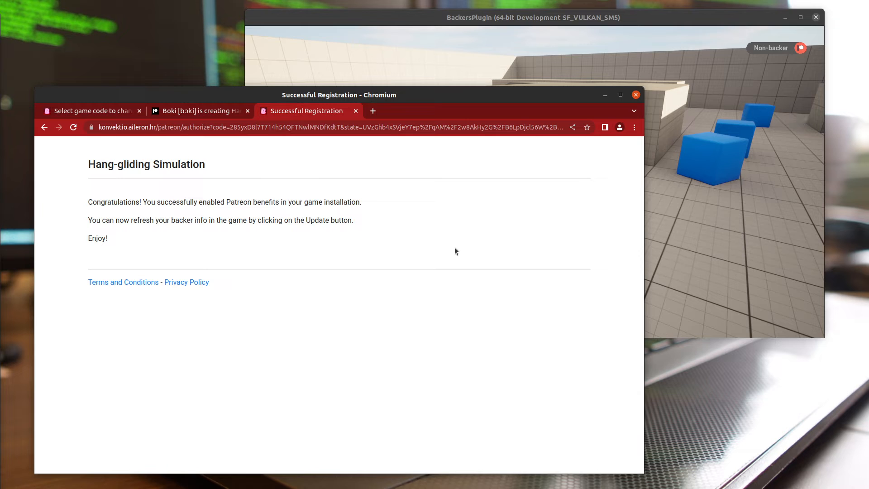
Switch back to the BackersPlugin game and update its backer code.
click(642, 17)
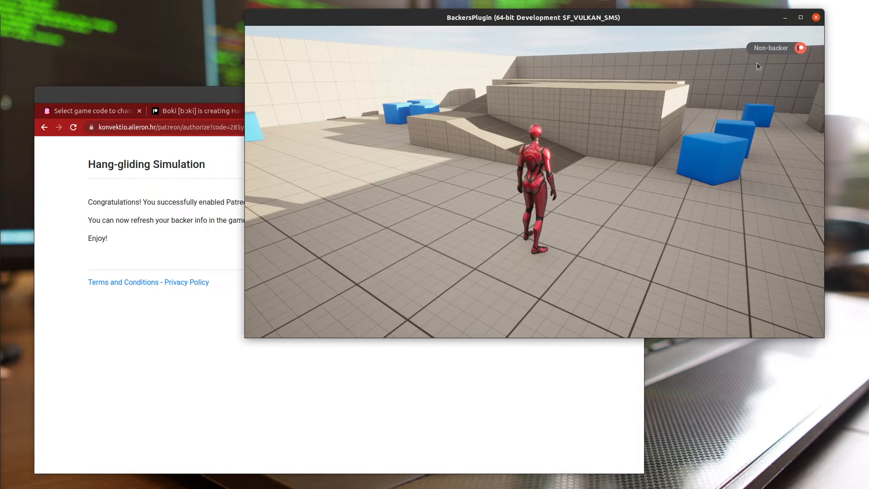
mouse_move(765, 47)
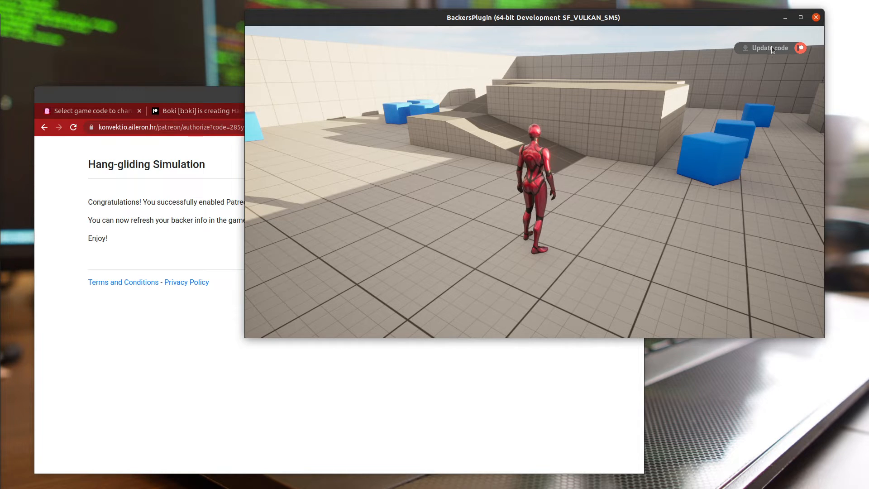
click(768, 48)
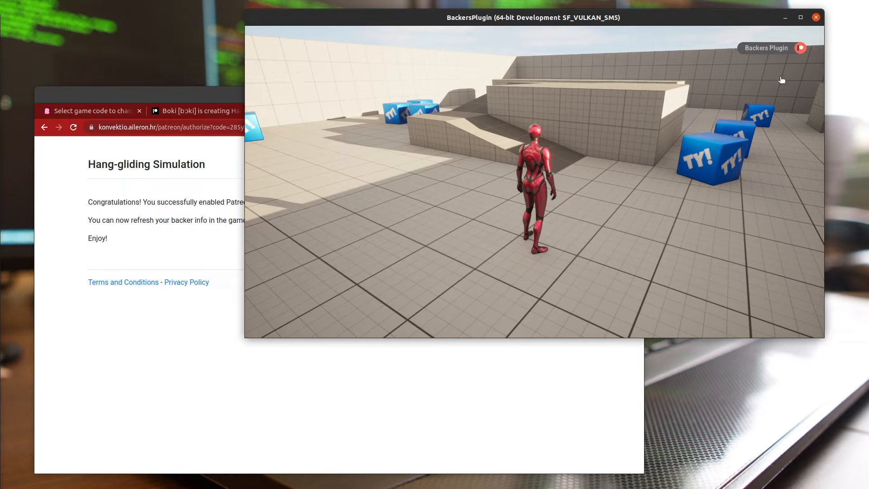
Check the backer tier in the game widget and walk the character around to inspect the crates.
click(621, 193)
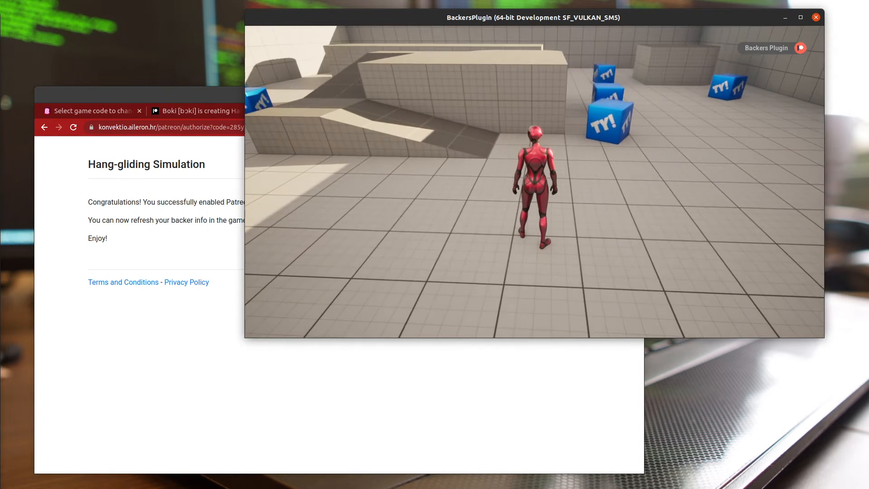
mouse_move(799, 49)
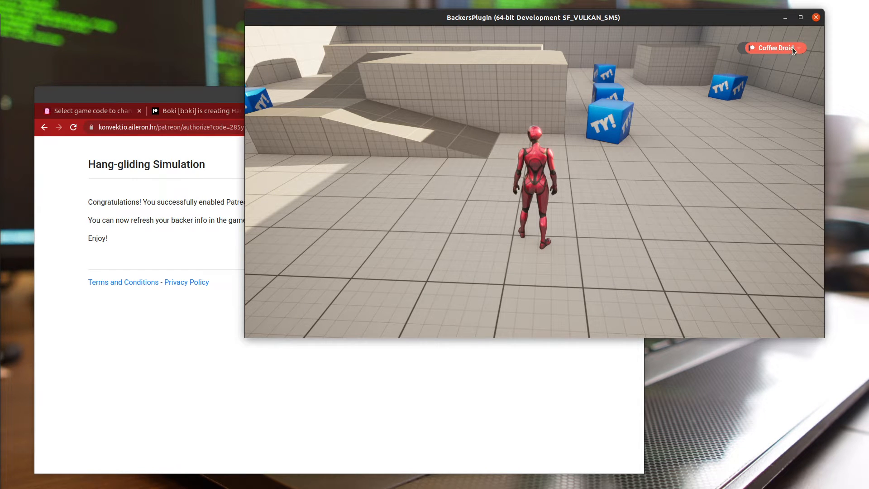
click(792, 47)
click(692, 90)
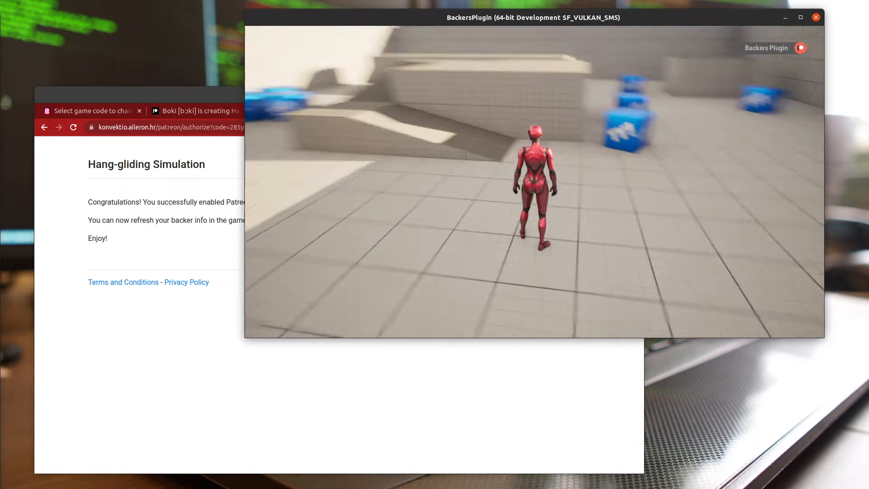
key(w)
key(a)
key(d)
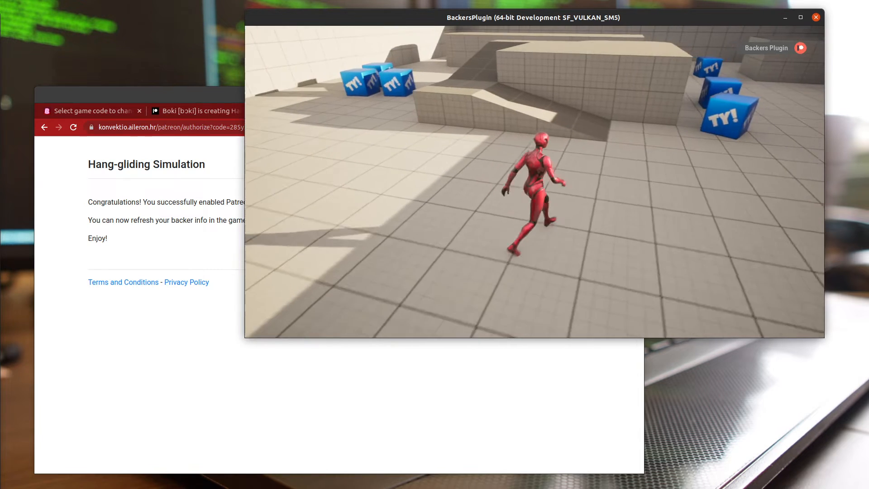
Switch to Chromium and reload the live codes list in the Backers API administration.
click(180, 235)
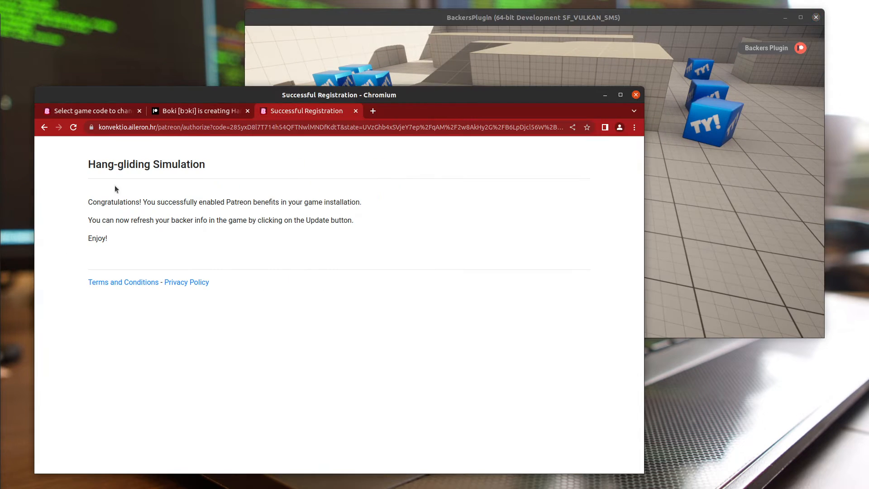
click(85, 112)
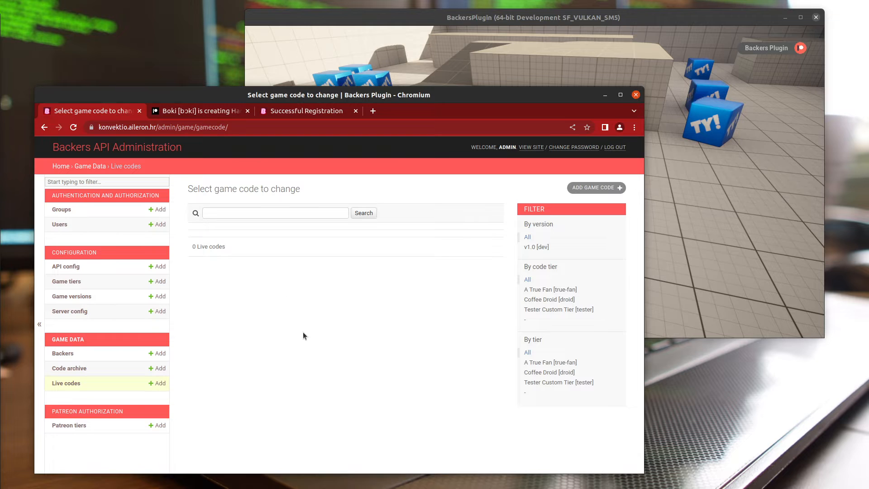
key(F5)
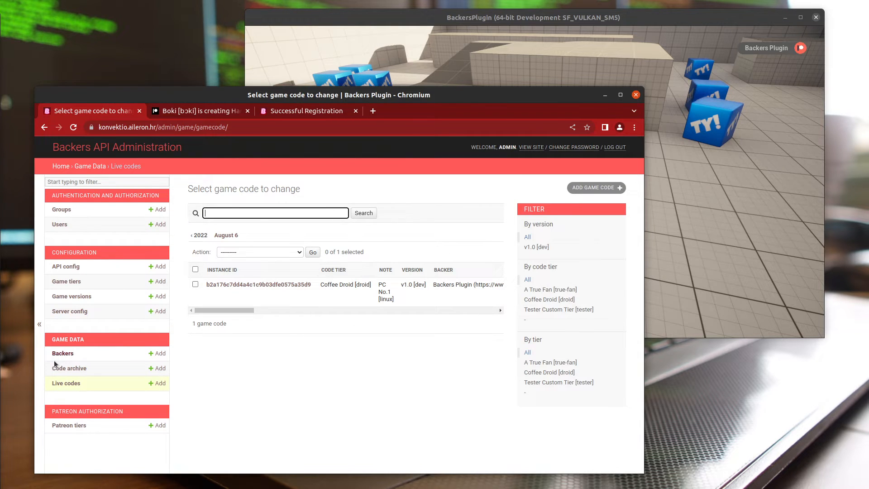
Try to delete the Tester Account backer from the backers list.
click(67, 357)
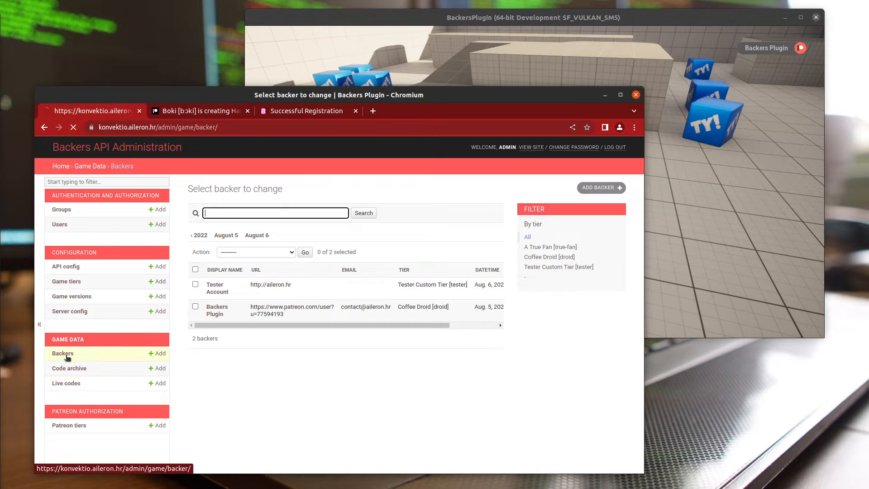
click(195, 284)
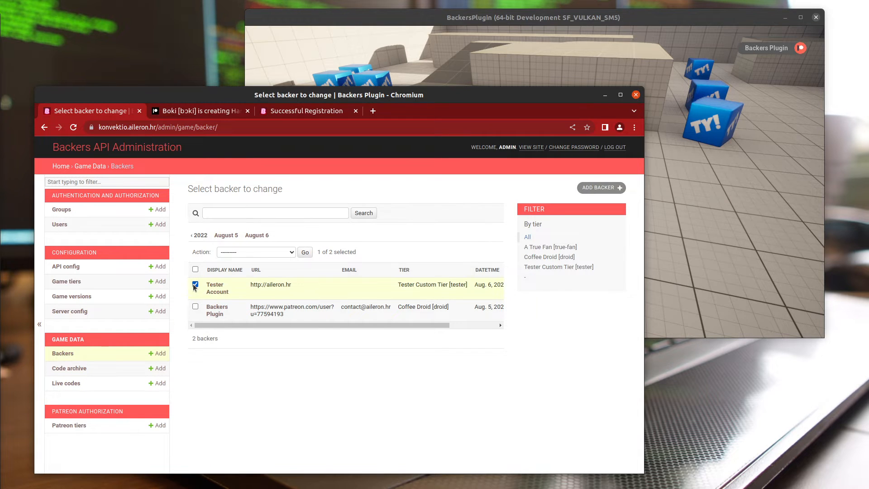
click(287, 253)
click(278, 261)
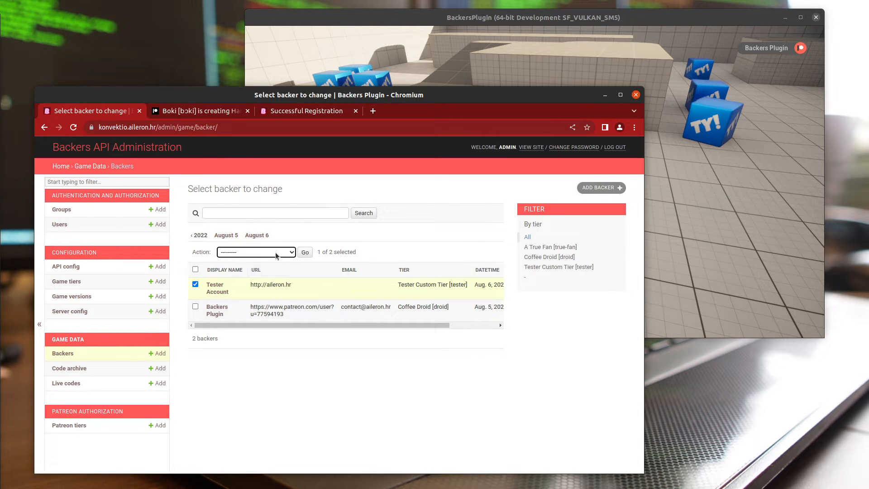
click(275, 254)
click(270, 270)
click(299, 253)
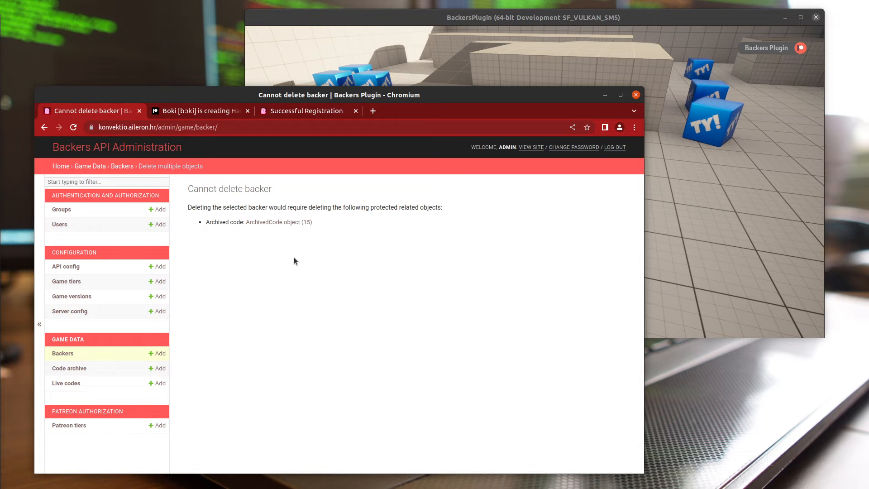
Delete ArchivedCode object (15), the archived code related to the Tester Account backer.
click(285, 221)
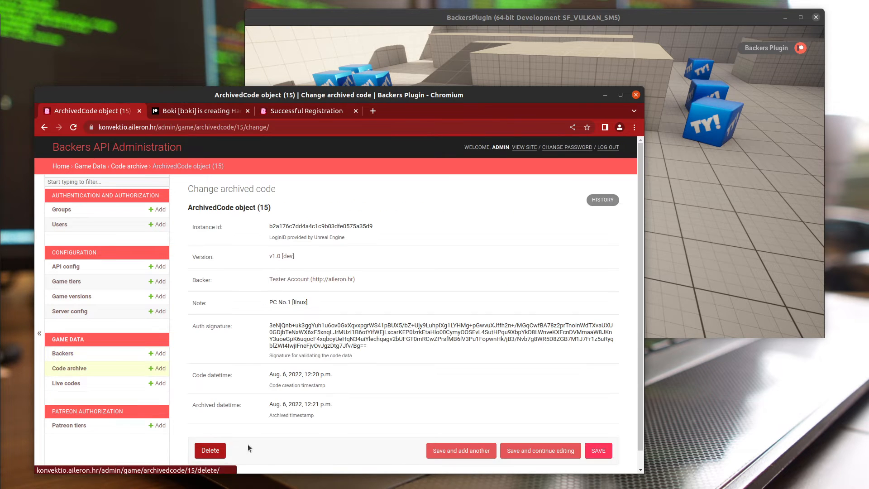
click(214, 451)
click(229, 284)
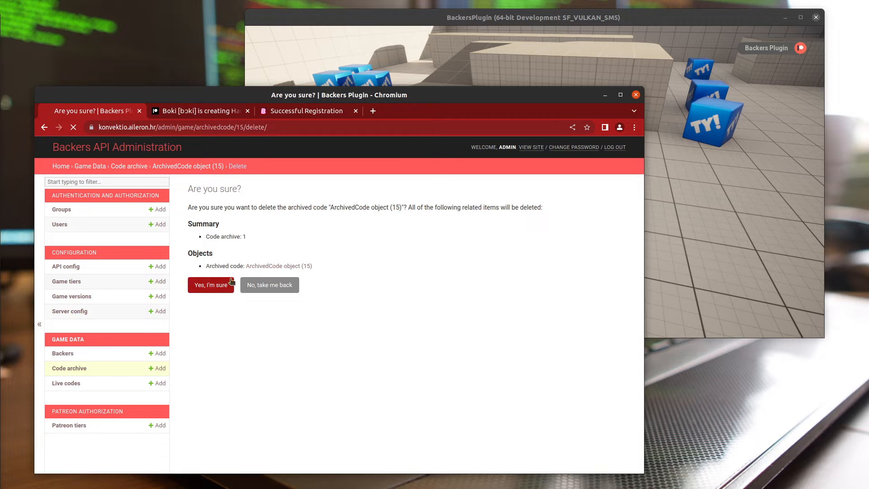
Delete the Tester Account backer using the Delete selected backers action and confirm the deletion.
click(68, 354)
click(195, 284)
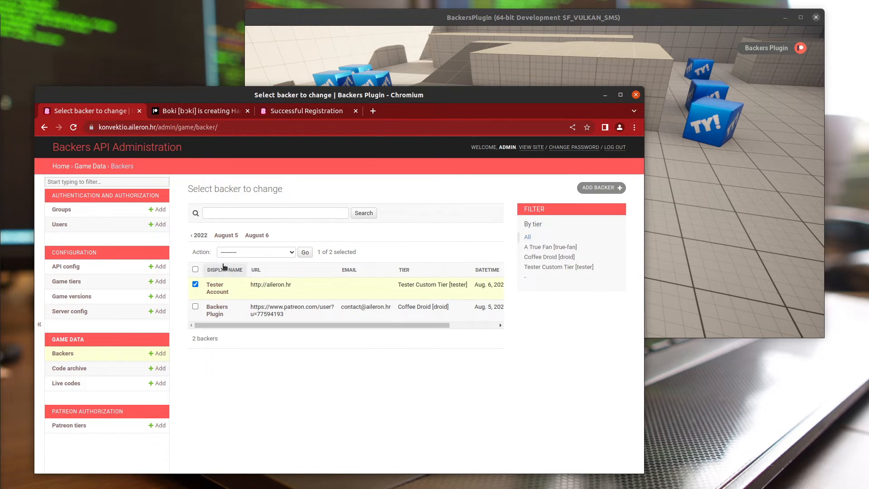
click(279, 252)
click(257, 267)
click(309, 256)
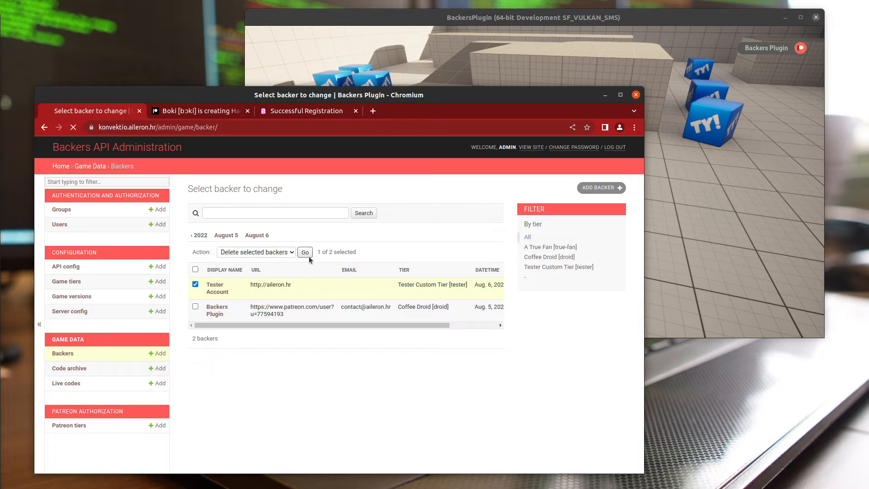
click(211, 286)
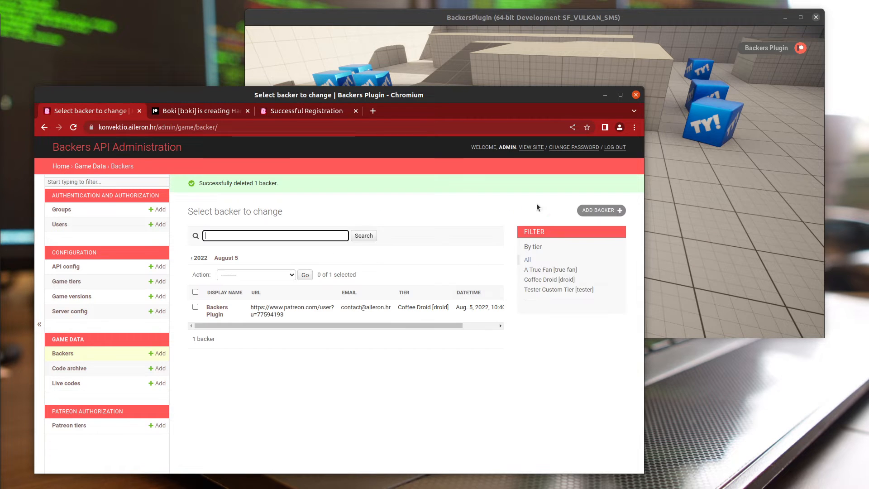
click(447, 392)
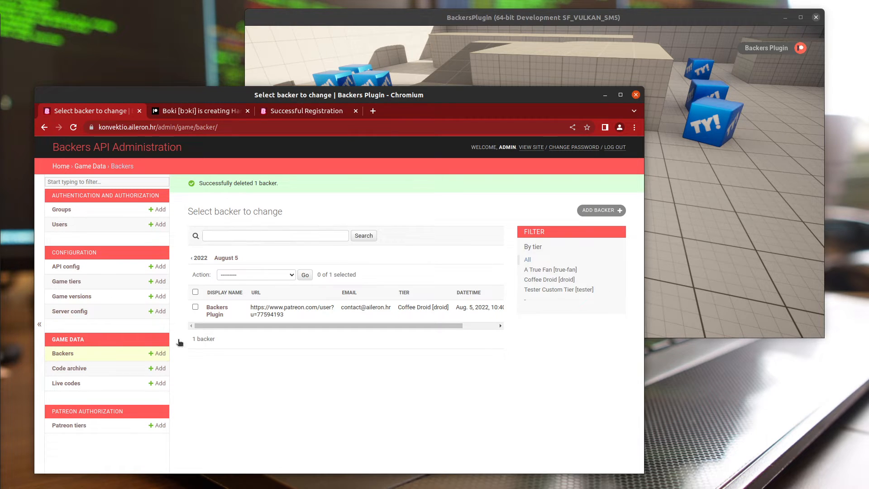
Start a new backer record with the display name Tester Account and the URL aileron.hr.
click(609, 211)
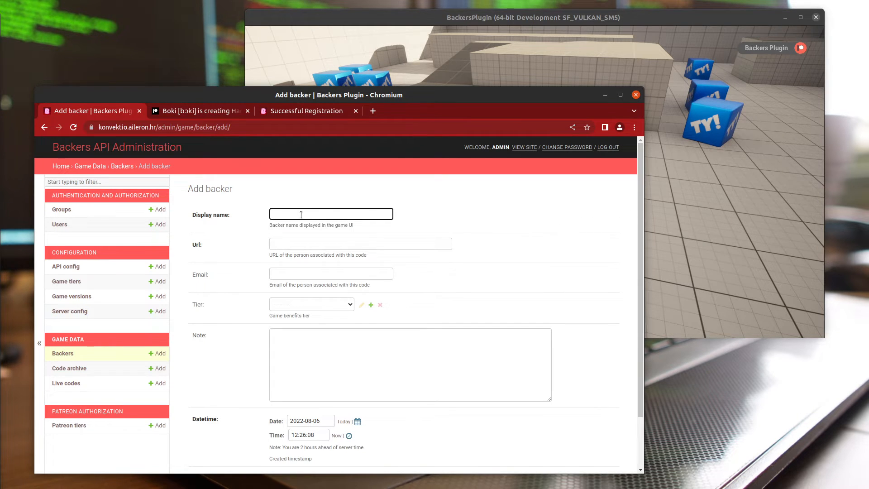
text(Tester Account)
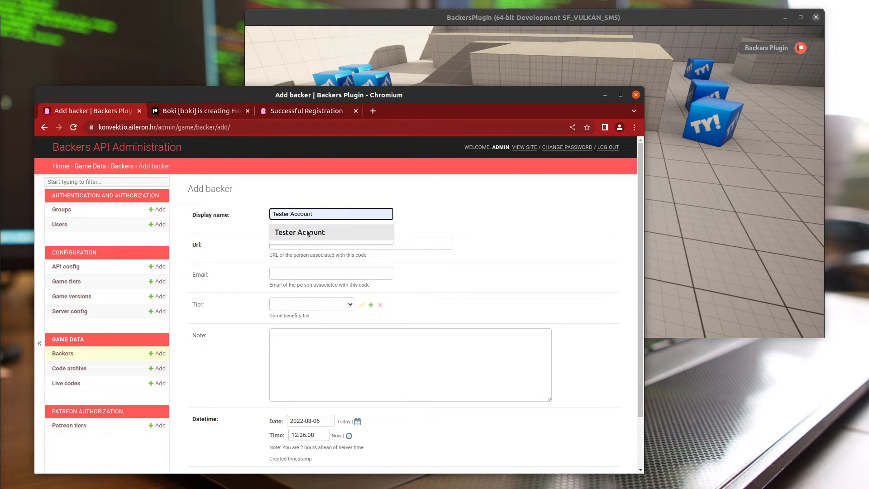
click(307, 232)
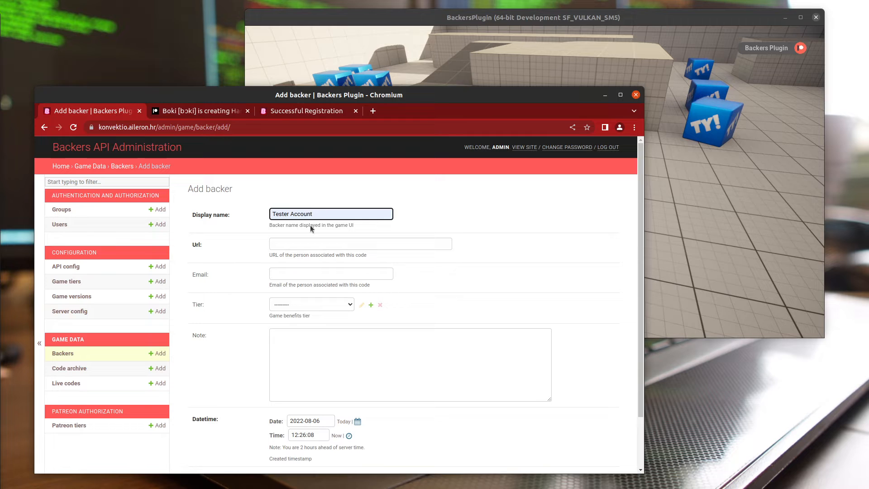
click(301, 242)
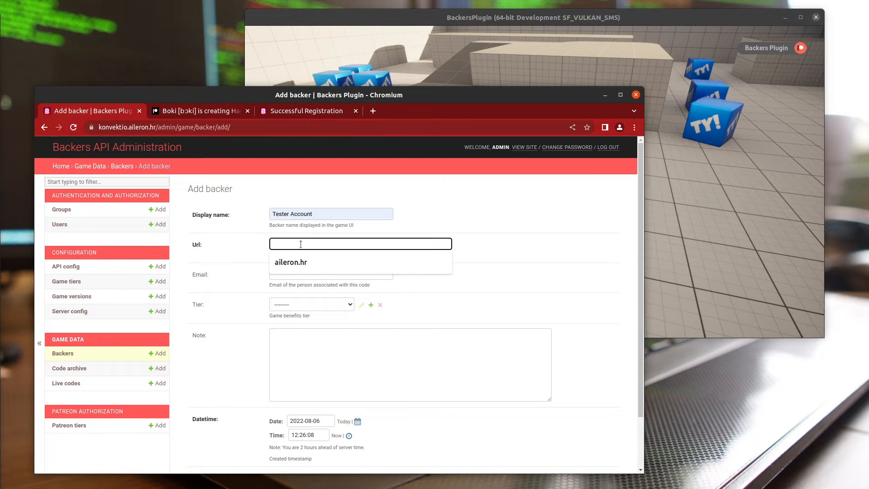
click(291, 263)
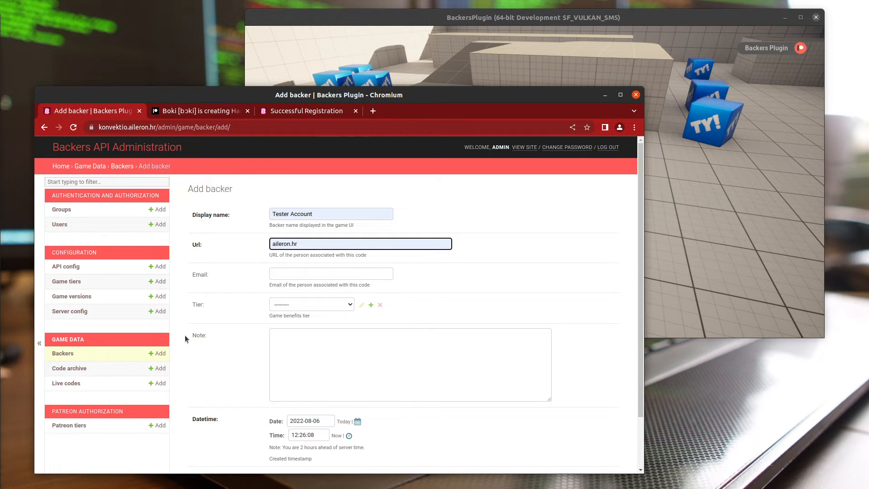
Assign the Tester Custom Tier [tester] tier to the new backer, leave the note empty, and save the record.
scroll(234, 325, down, 2)
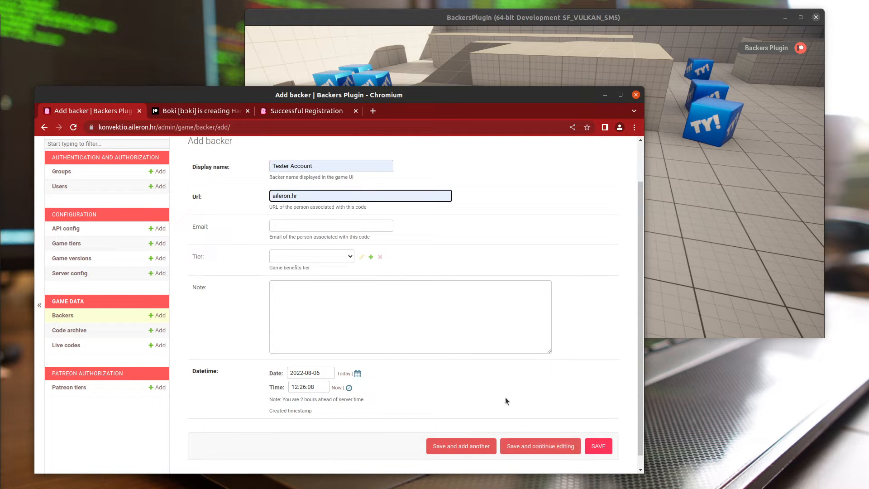
click(348, 257)
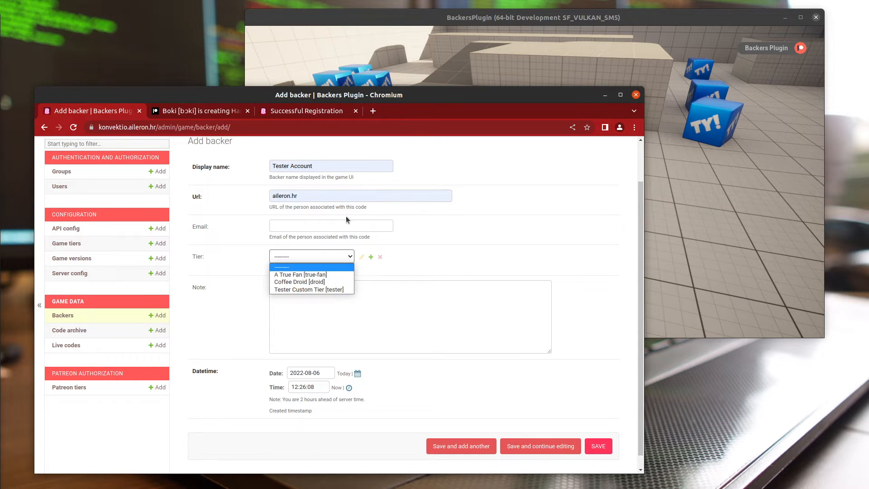
click(324, 290)
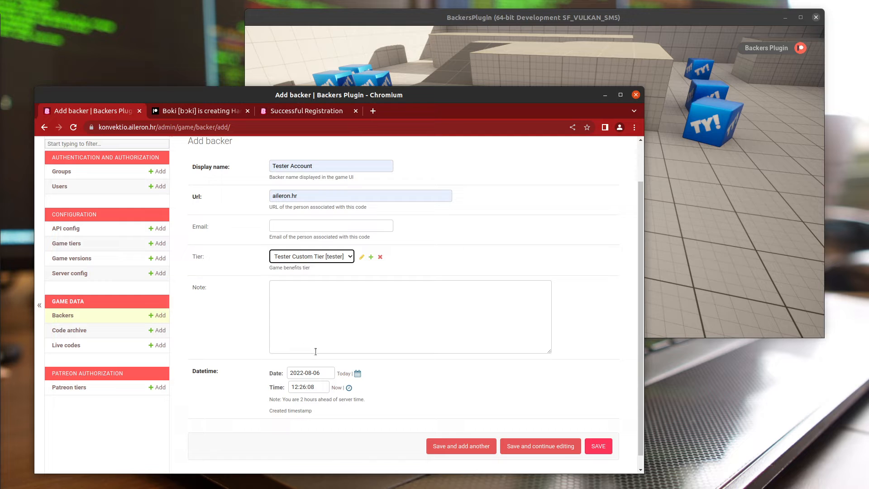
click(311, 307)
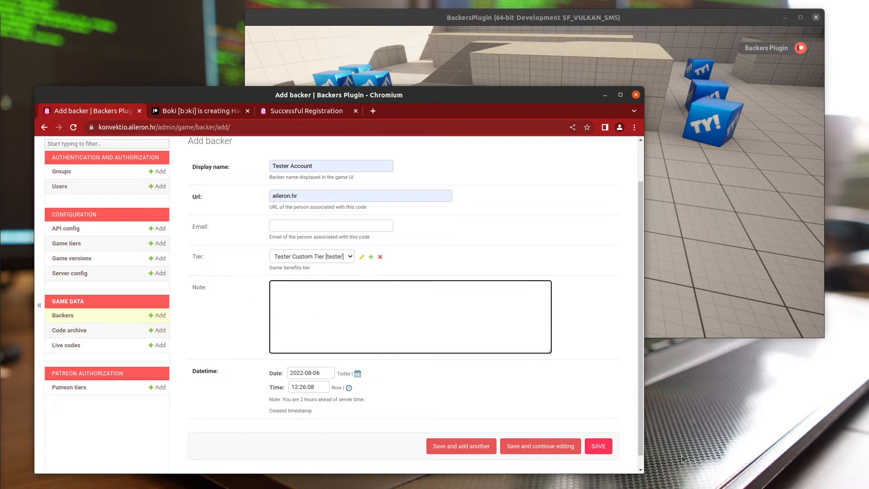
click(598, 446)
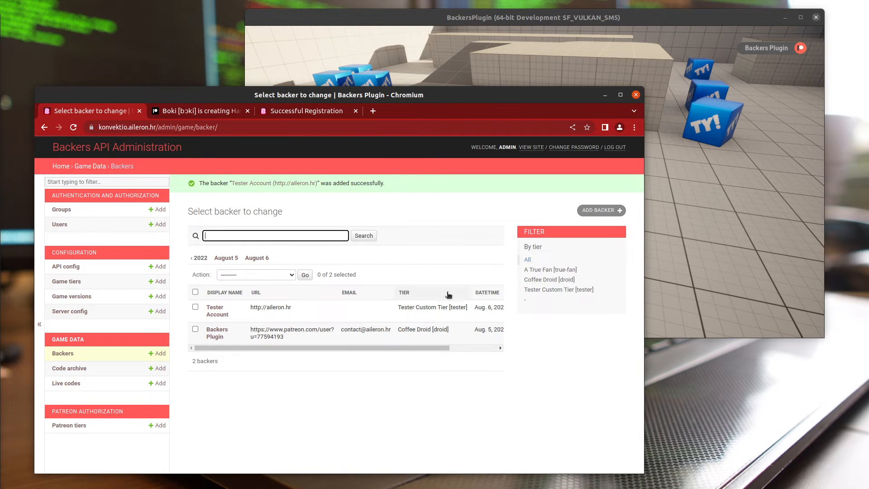
Check the live game codes, then switch to the BackersPlugin game and disconnect its registered backer.
click(58, 384)
click(301, 382)
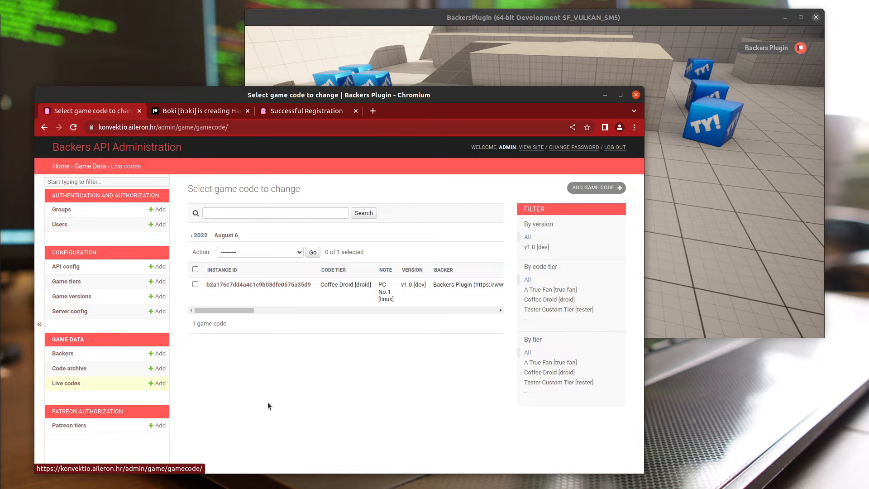
click(791, 46)
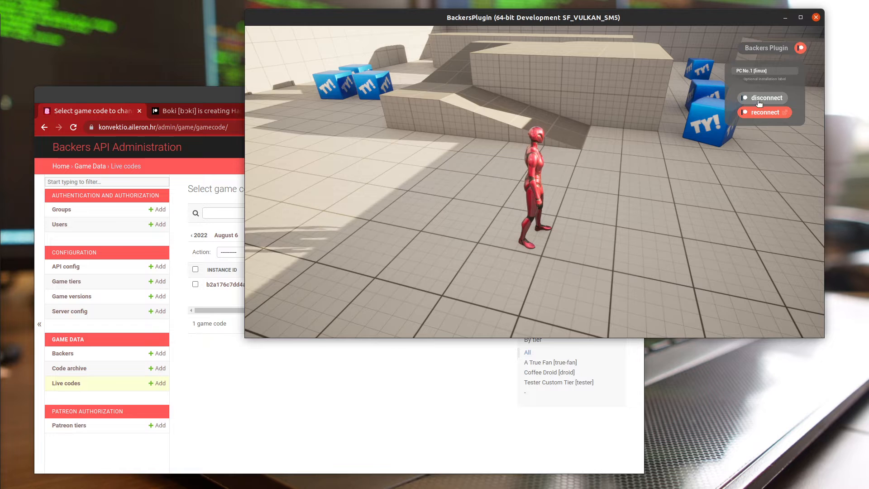
click(795, 48)
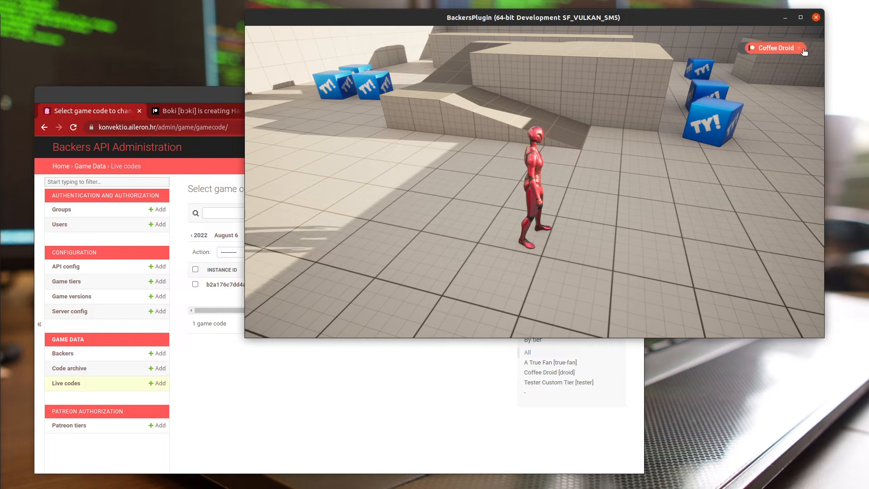
click(774, 48)
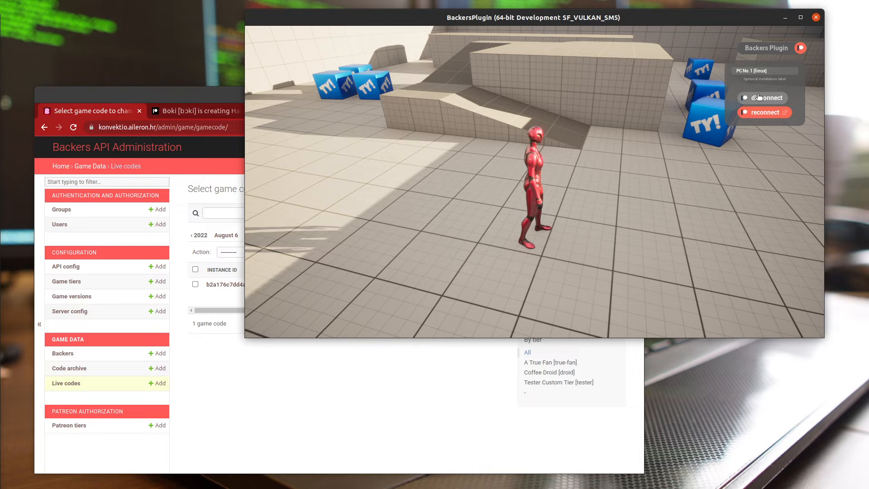
click(770, 102)
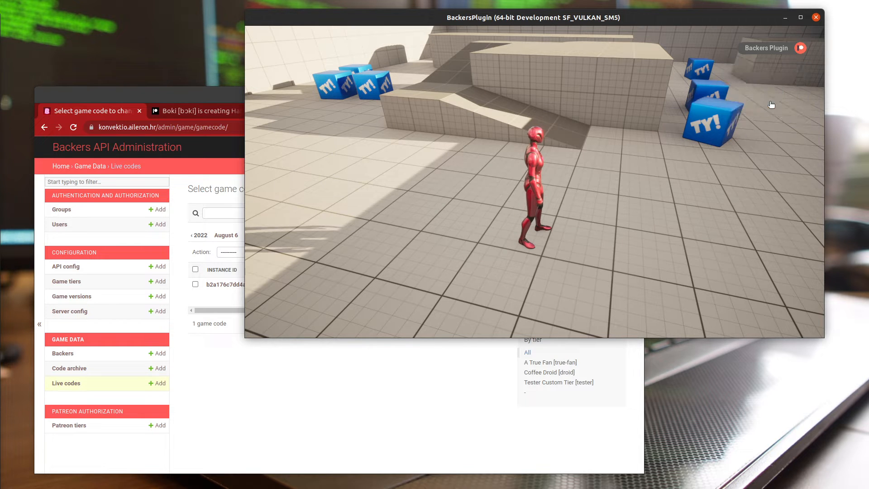
Run the character briefly around the game level to see how the cubes look without backer benefits.
click(671, 176)
key(w)
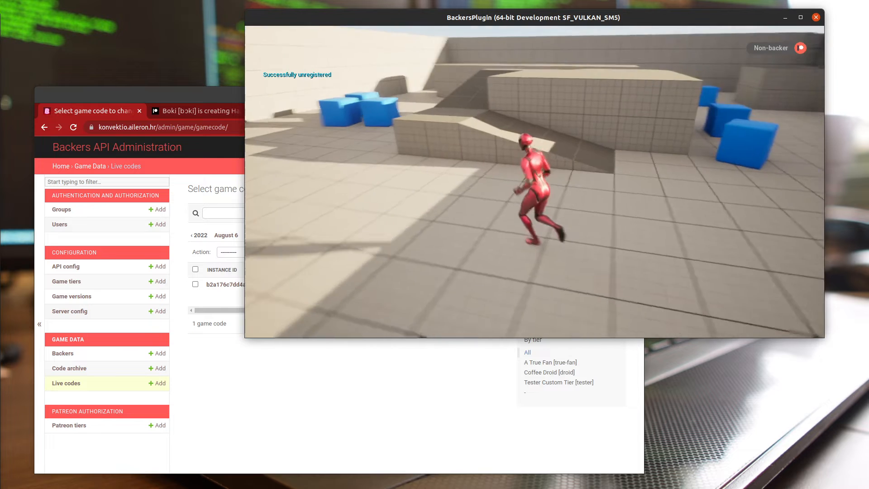
key(s)
key(d)
Update the backer code in the game, then switch to the browser and refresh the live codes list.
mouse_move(773, 53)
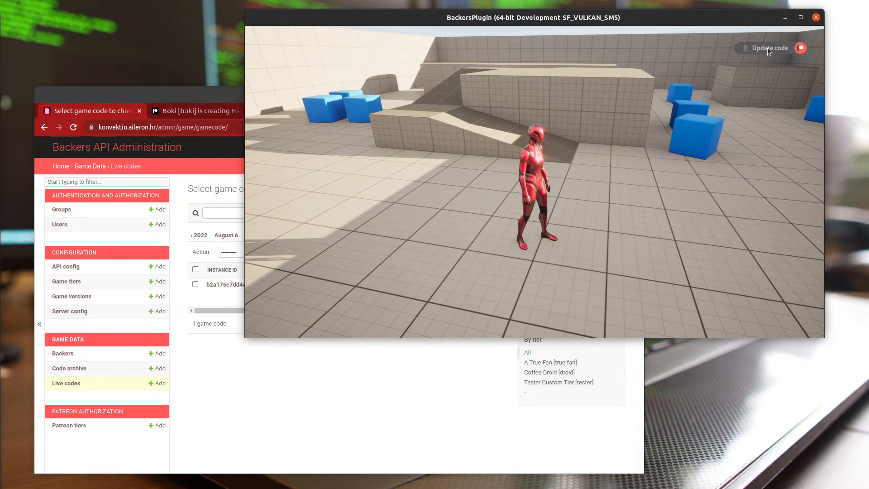
click(767, 49)
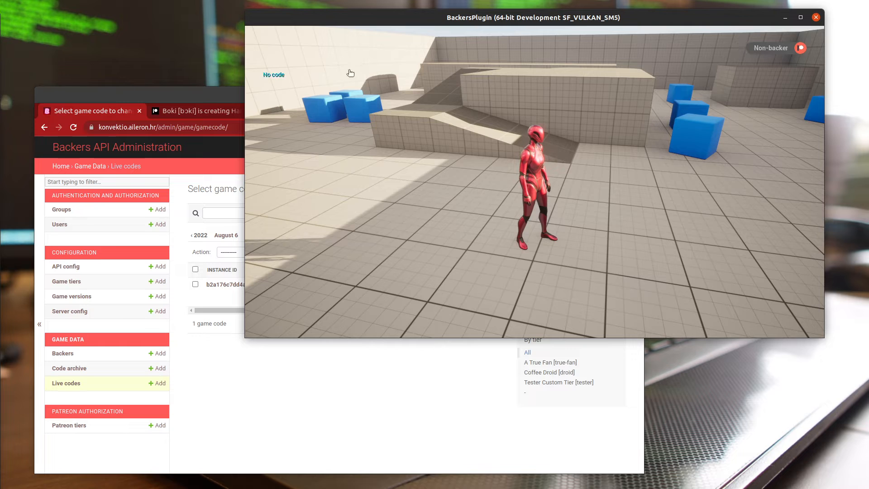
click(207, 416)
key(F5)
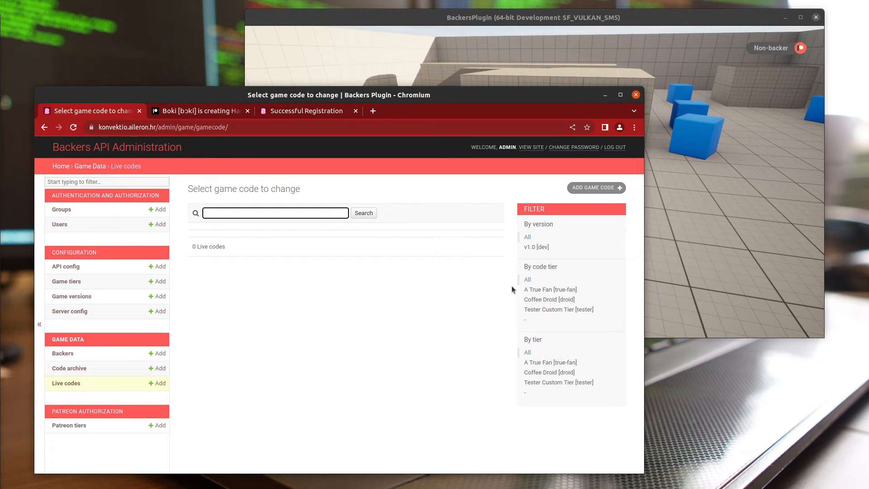
Switch back to the game and copy the backer request code for installation PC No.1 [linux].
click(703, 98)
mouse_move(771, 43)
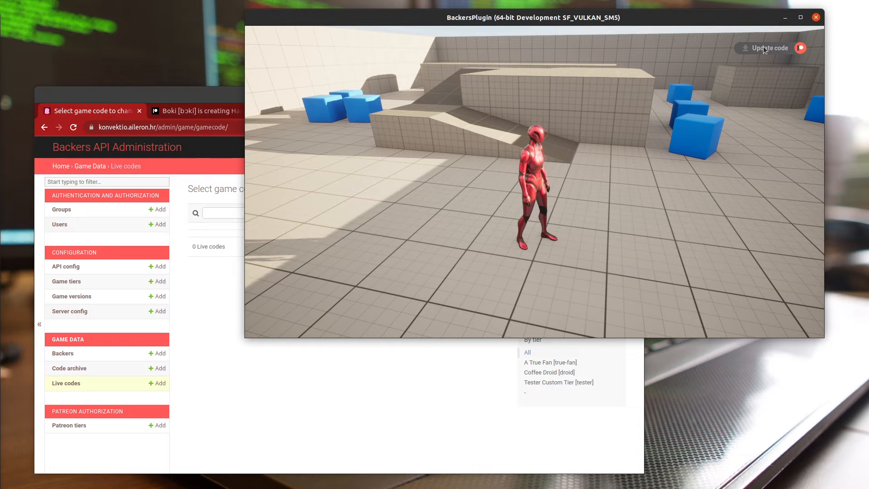
click(763, 48)
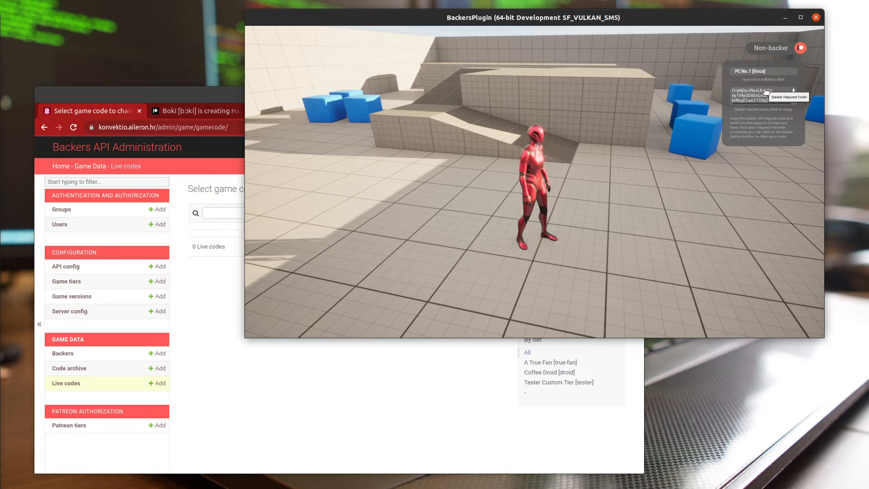
click(756, 105)
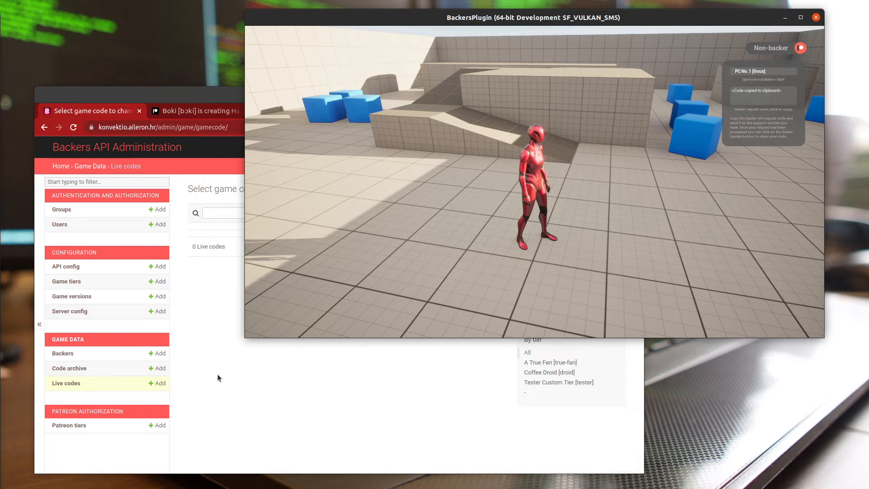
Start a new game code in the live codes administration and paste the backer request code into its note.
click(249, 380)
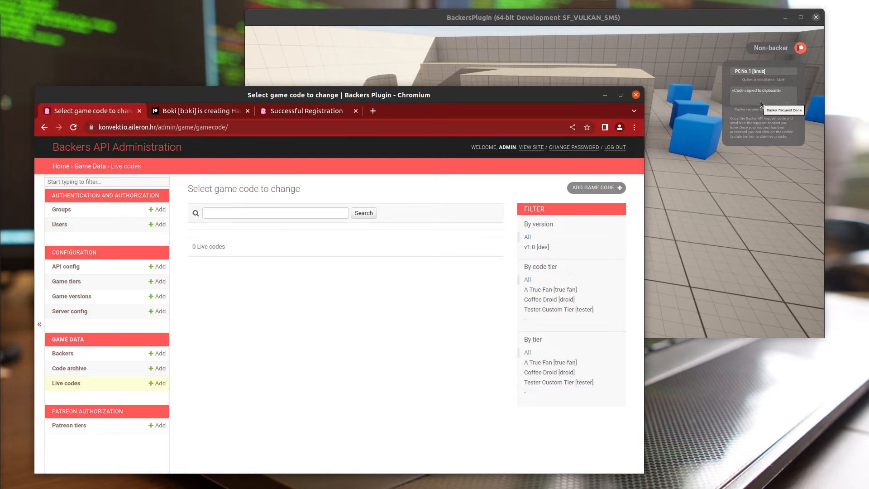
click(614, 190)
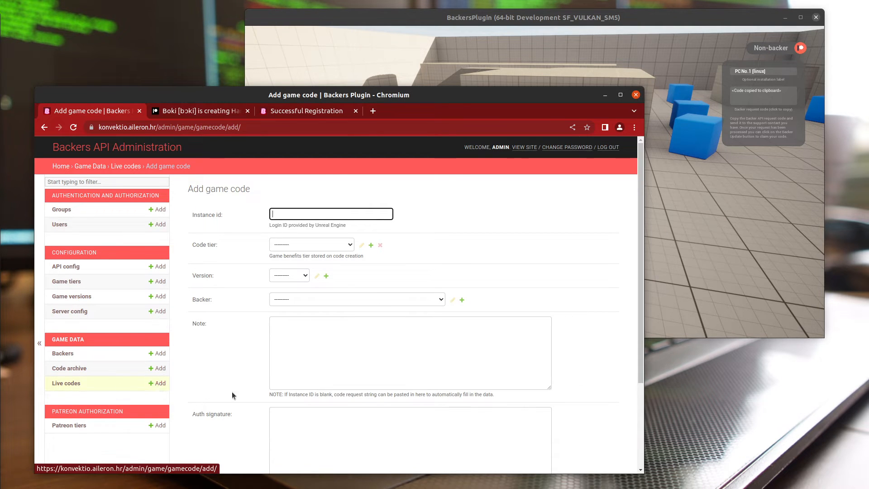
scroll(247, 262, down, 2)
scroll(248, 257, up, 1)
click(271, 307)
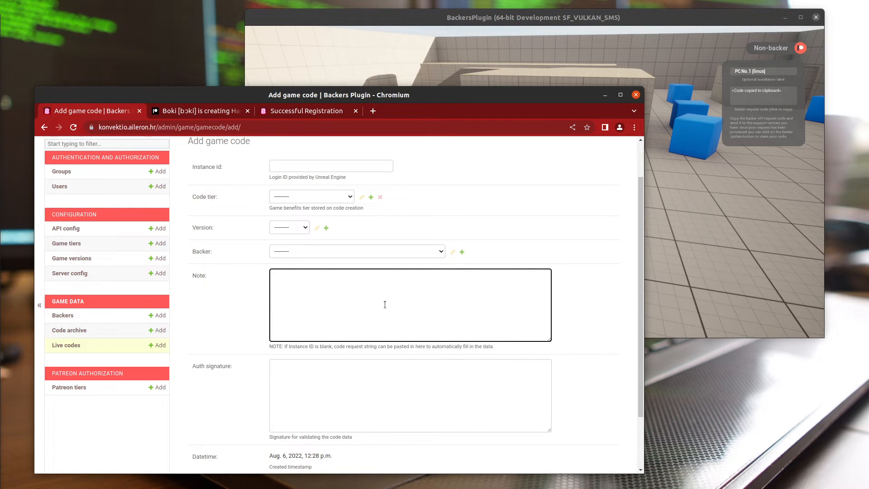
key(ctrl+v)
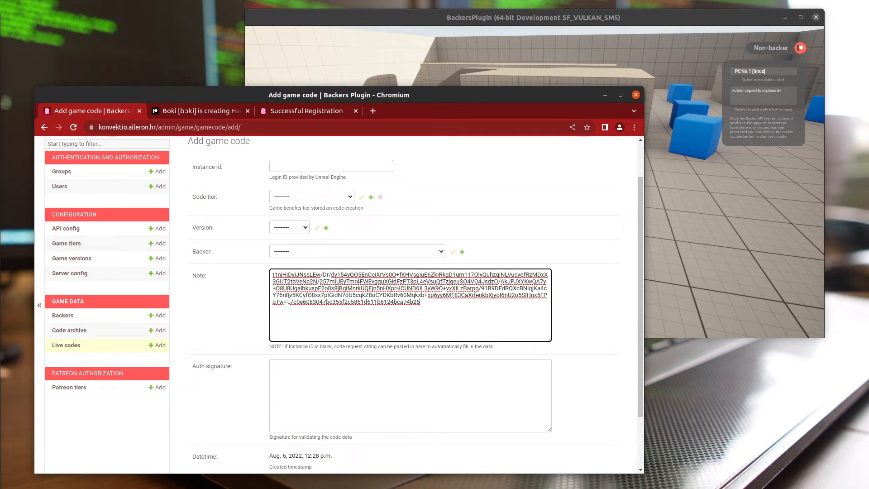
Examine the two parts of the pasted request code, the long encoded block and the trailing hash.
drag(290, 302, 432, 299)
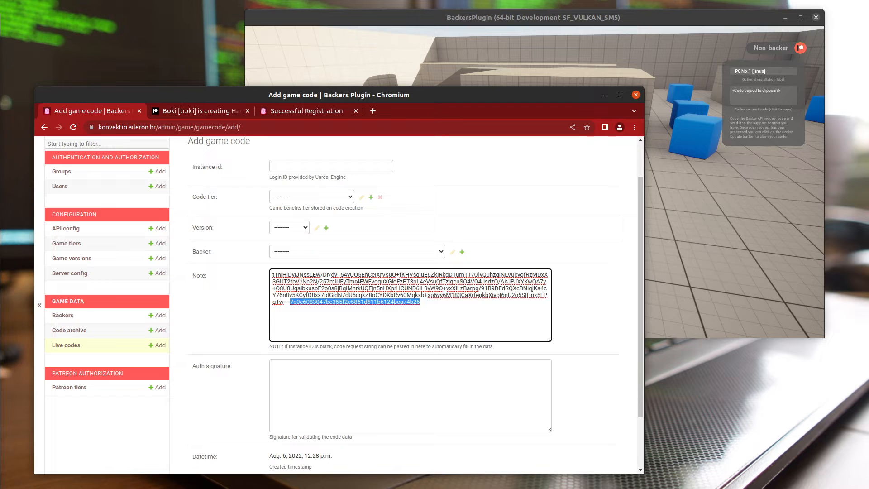
drag(272, 272, 290, 302)
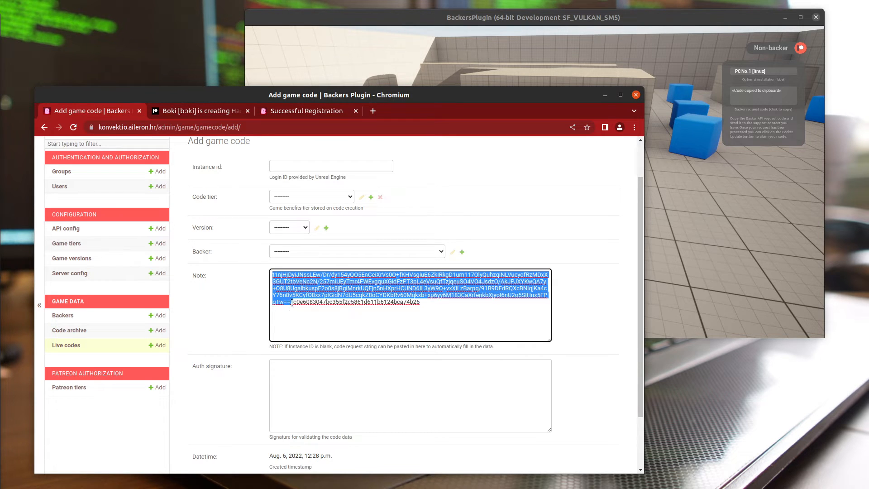
double_click(318, 302)
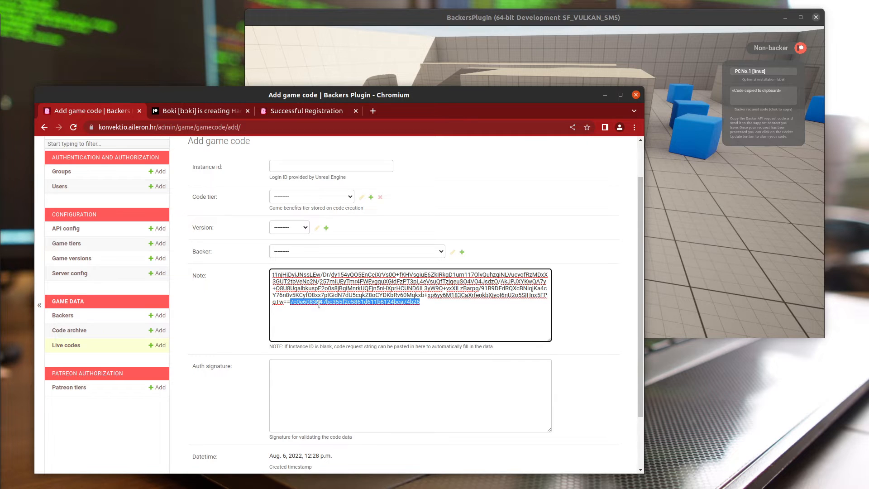
click(363, 295)
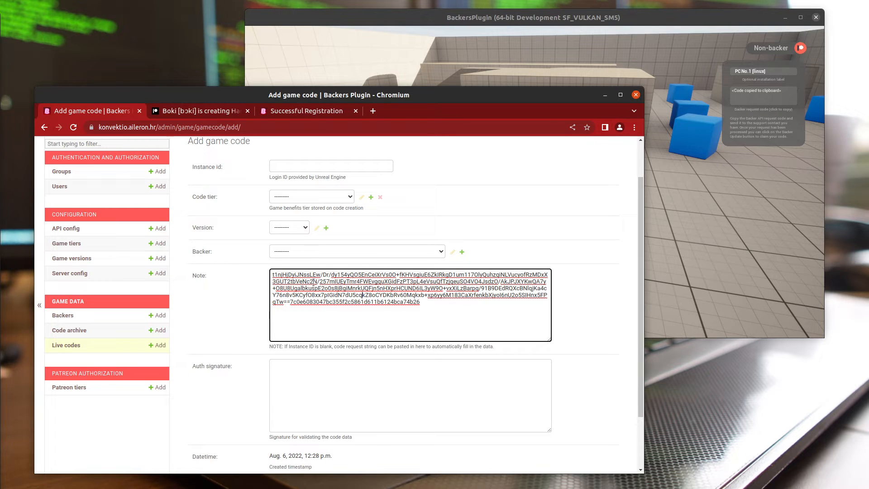
Set the game code's backer to Tester Account and check the tier in that backer's record without changing it.
scroll(339, 288, up, 1)
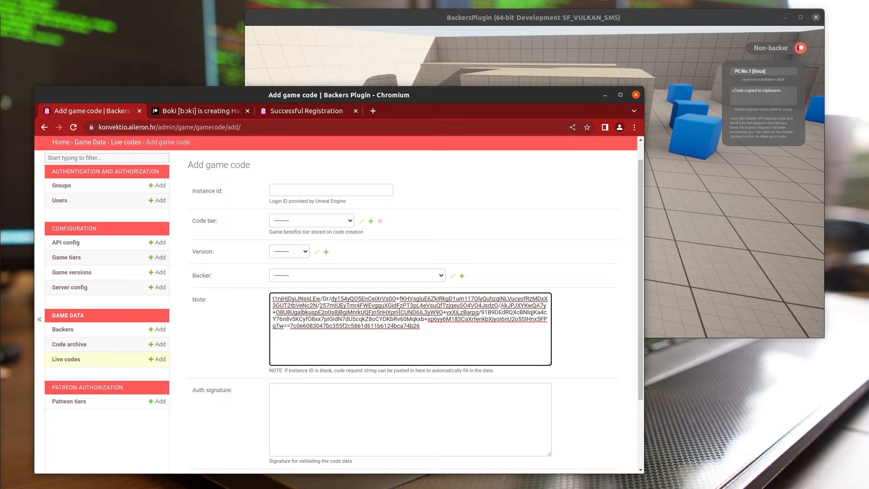
click(342, 276)
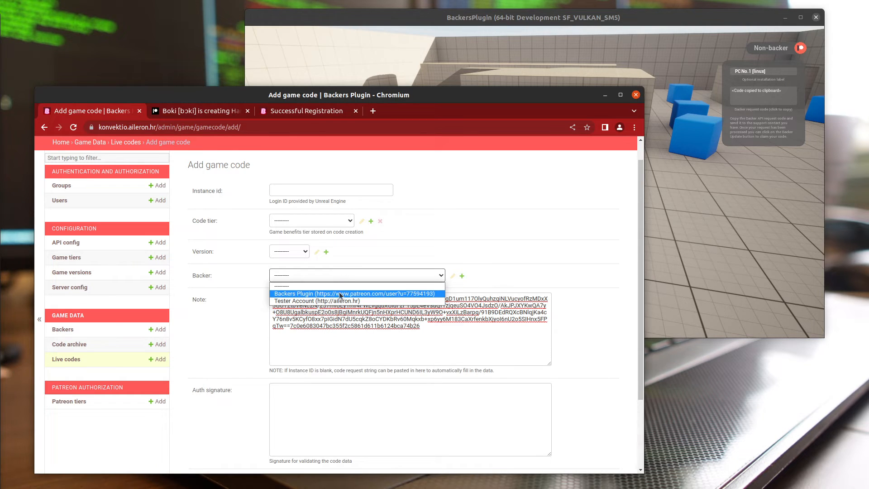
click(274, 302)
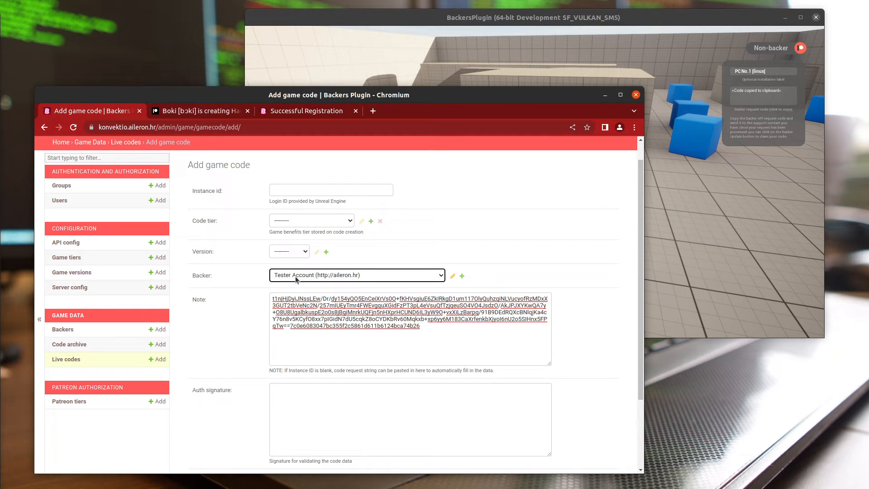
click(452, 276)
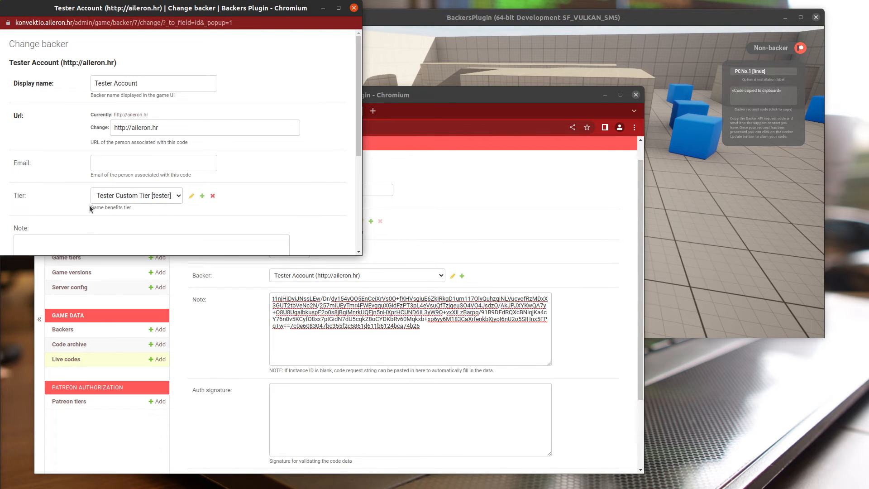
click(354, 8)
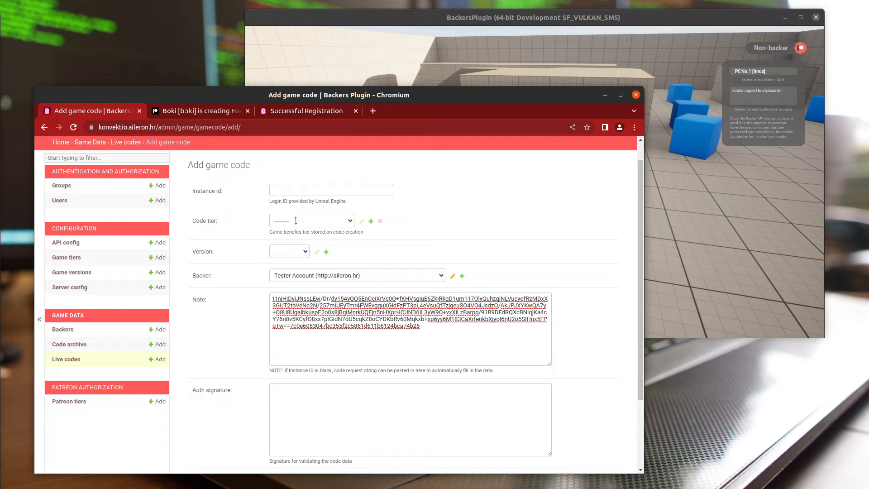
Leave the code tier and version blank and save the new game code, keeping it open for editing.
scroll(255, 308, down, 3)
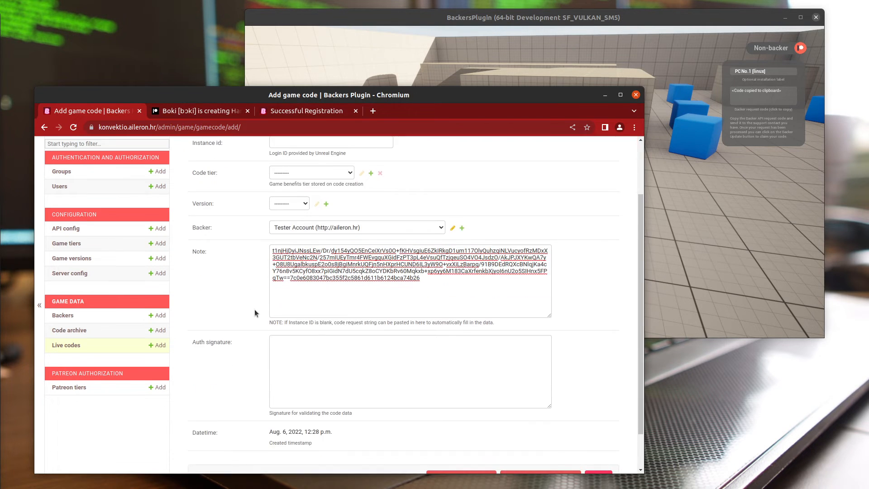
scroll(271, 254, up, 3)
click(301, 221)
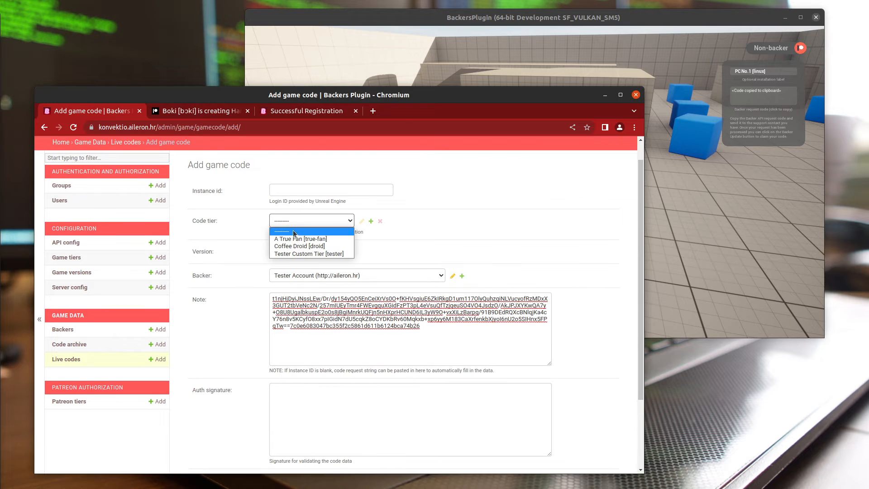
click(409, 218)
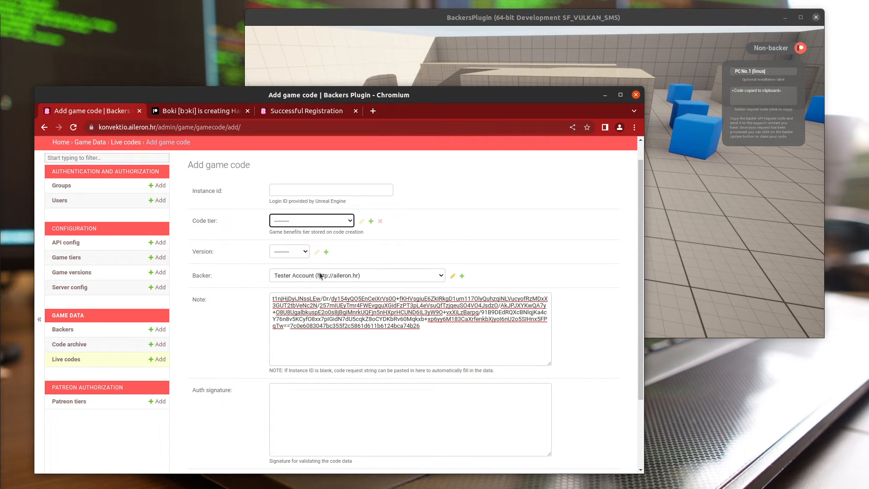
scroll(525, 371, down, 3)
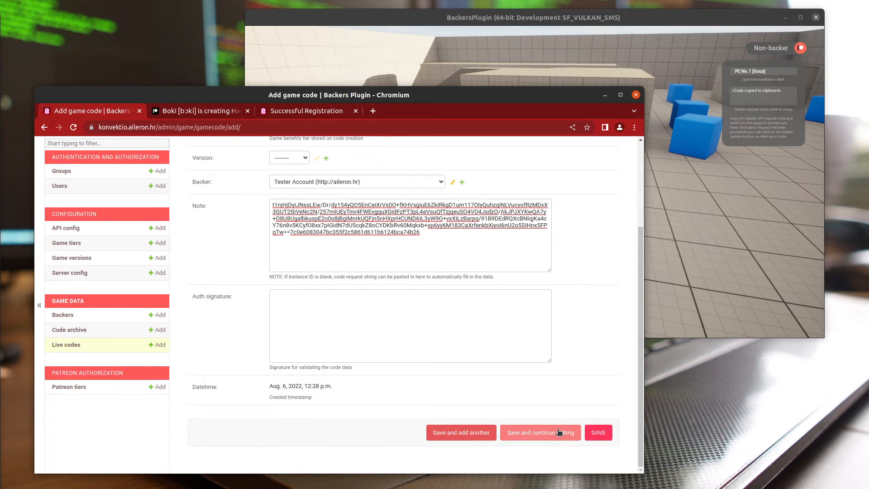
click(560, 433)
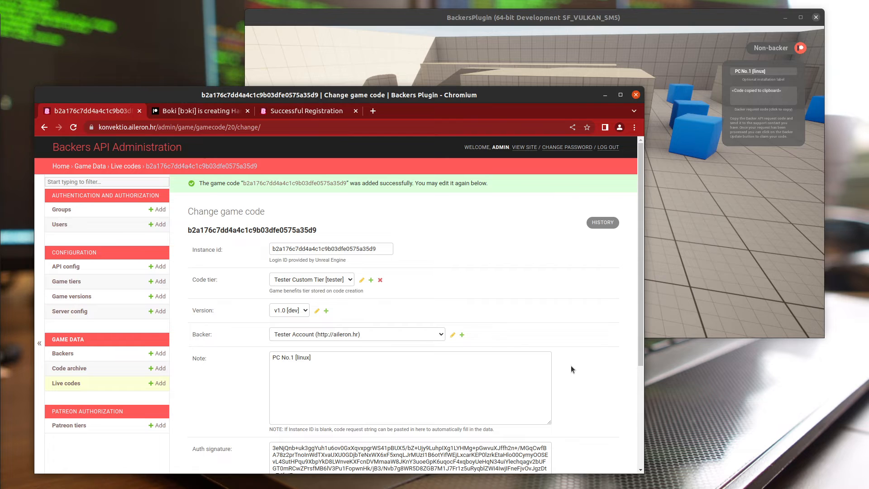
Examine the saved game code's note and instance ID, comparing the note with the installation label in the game.
scroll(571, 365, down, 2)
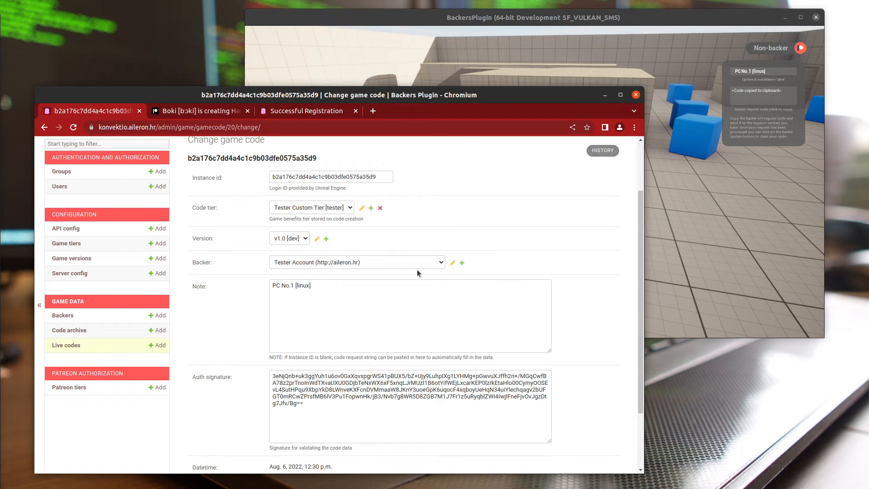
drag(329, 295, 263, 283)
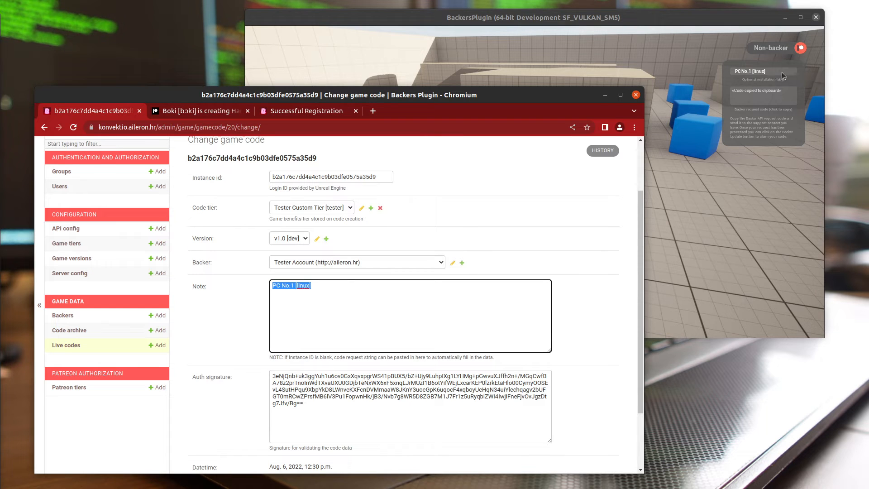
click(304, 320)
drag(337, 325, 255, 274)
click(299, 284)
triple_click(299, 284)
double_click(353, 178)
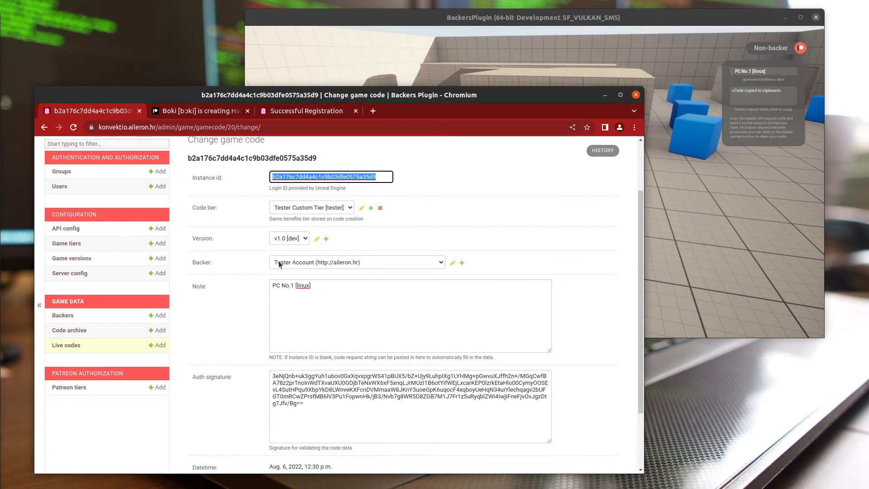
Review the rest of the saved game code: code tier, version, backer, auth signature and creation timestamp.
scroll(438, 269, down, 1)
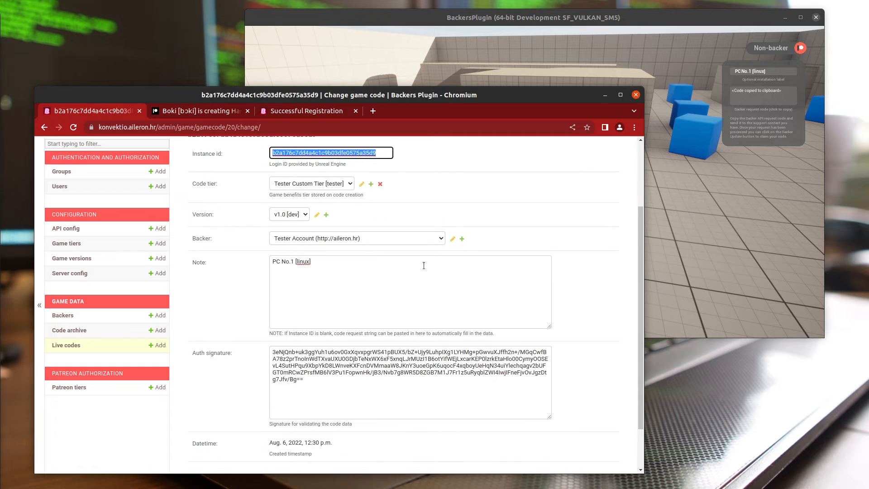
scroll(323, 207, up, 3)
click(266, 205)
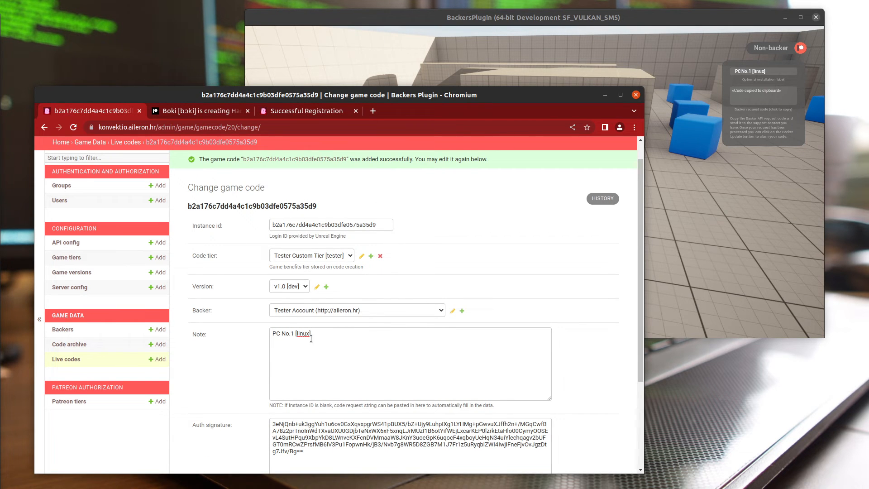
scroll(323, 289, down, 4)
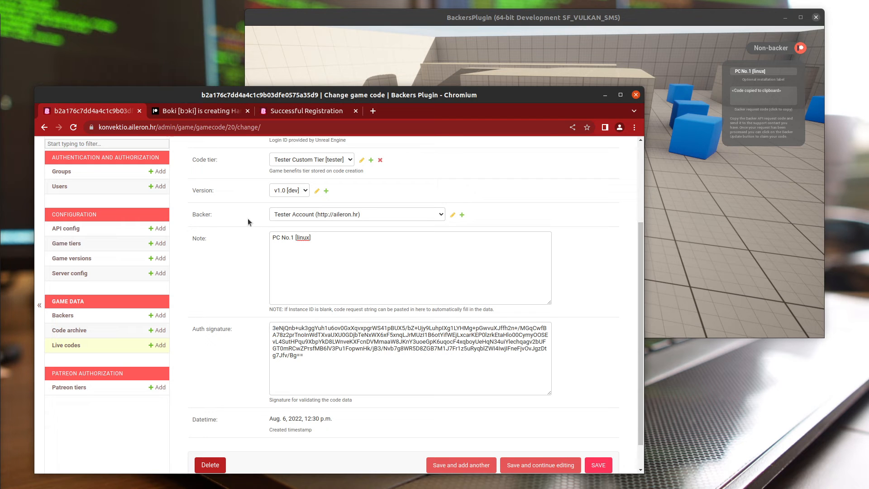
scroll(230, 241, up, 2)
scroll(230, 242, up, 1)
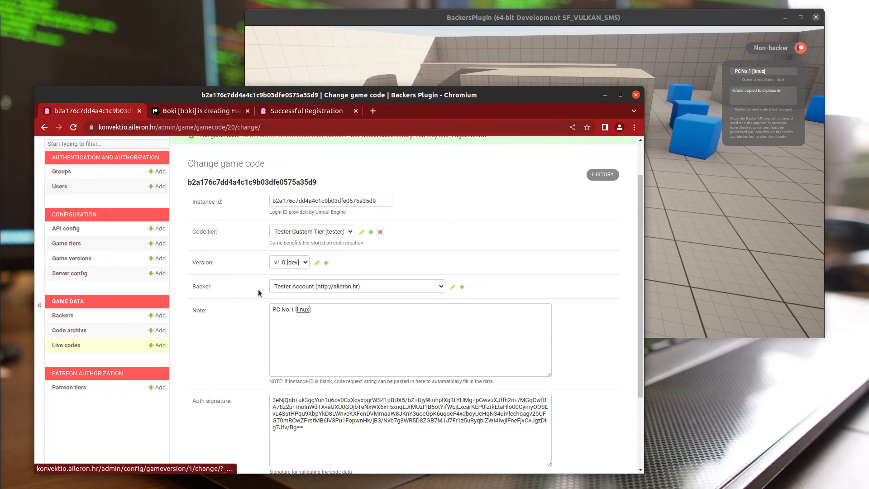
scroll(225, 297, down, 2)
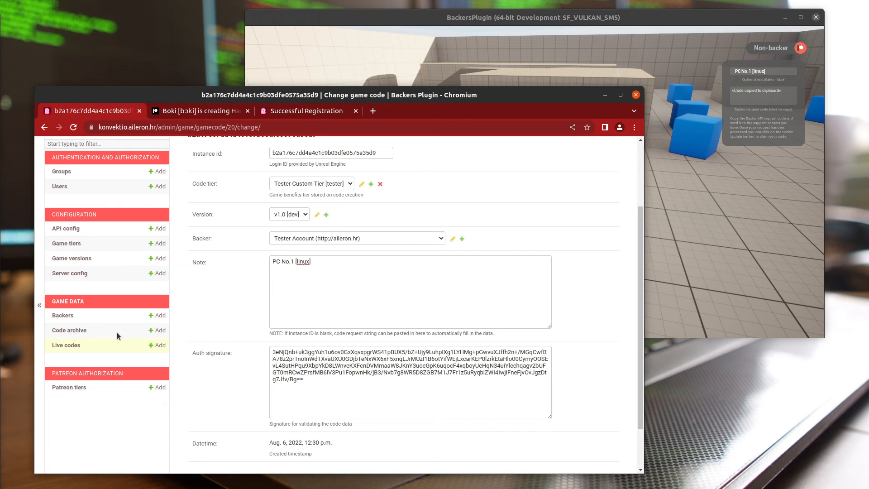
Return to the live codes list, then switch to the BackersPlugin game and update its backer code.
click(66, 345)
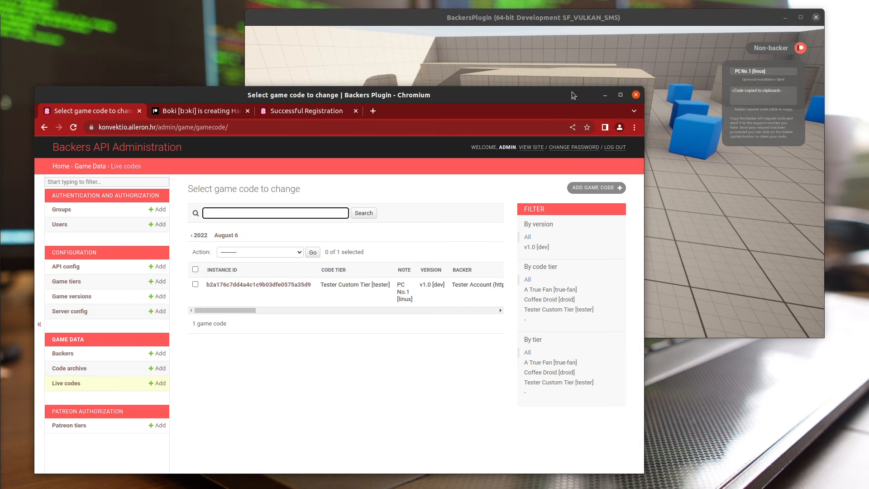
drag(572, 94, 578, 133)
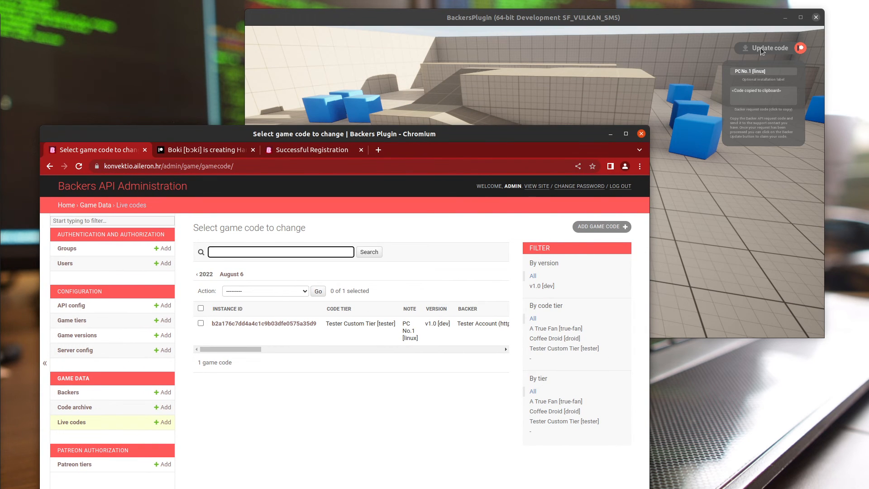
click(760, 47)
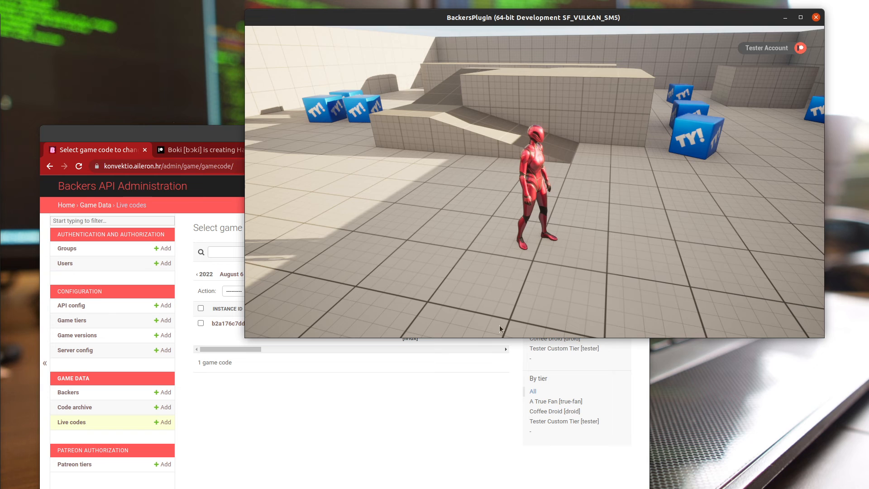
click(766, 50)
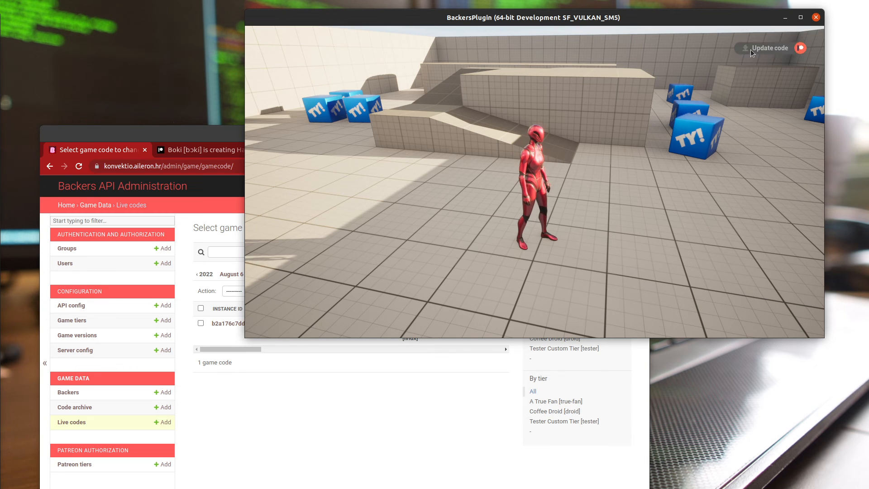
mouse_move(799, 50)
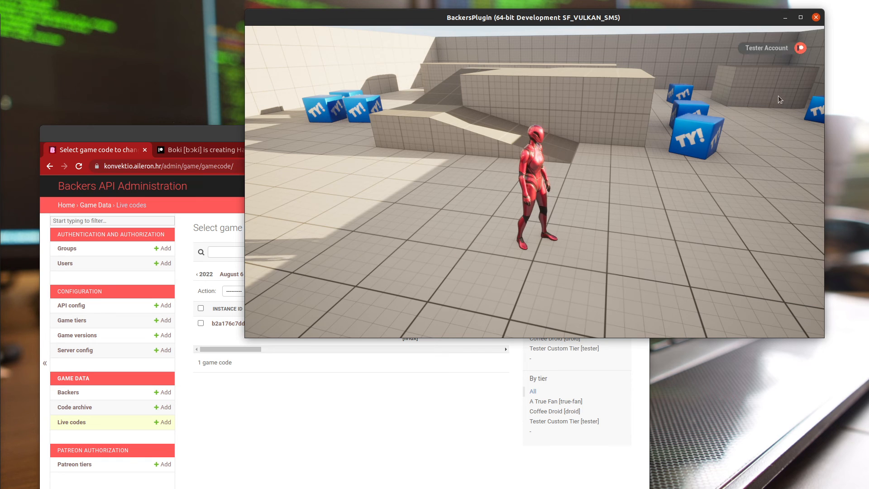
mouse_move(765, 51)
Run the character toward the blue cubes beside the raised platform to inspect the backer benefits in the game.
click(221, 362)
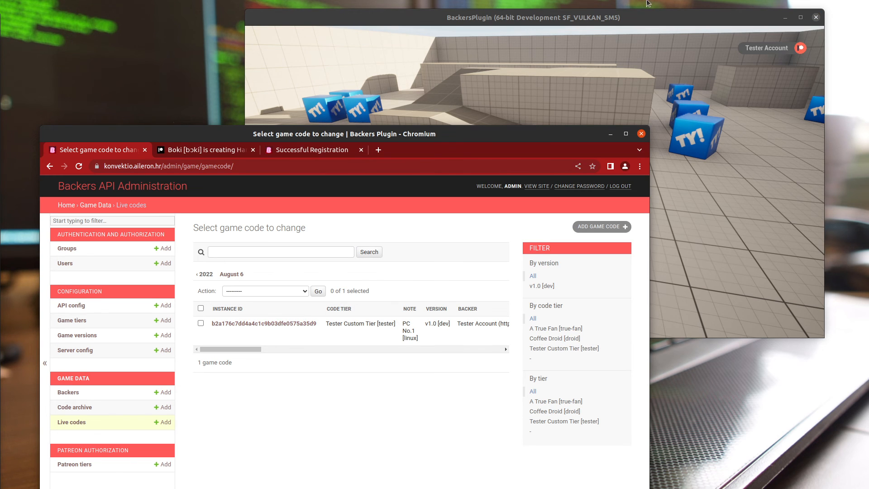
click(767, 69)
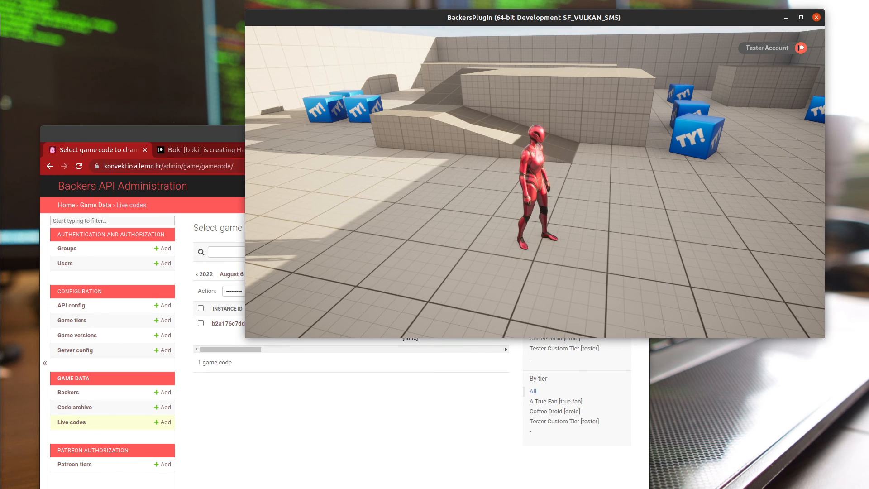
key(w)
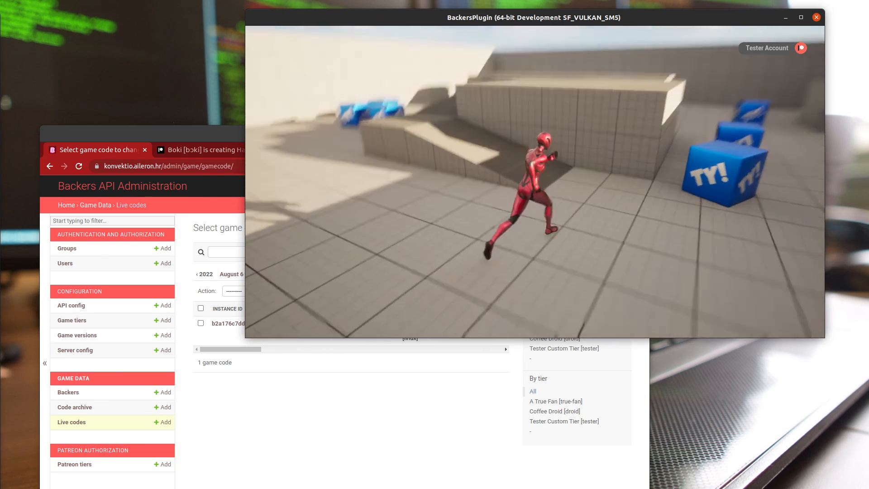
key(d)
key(w)
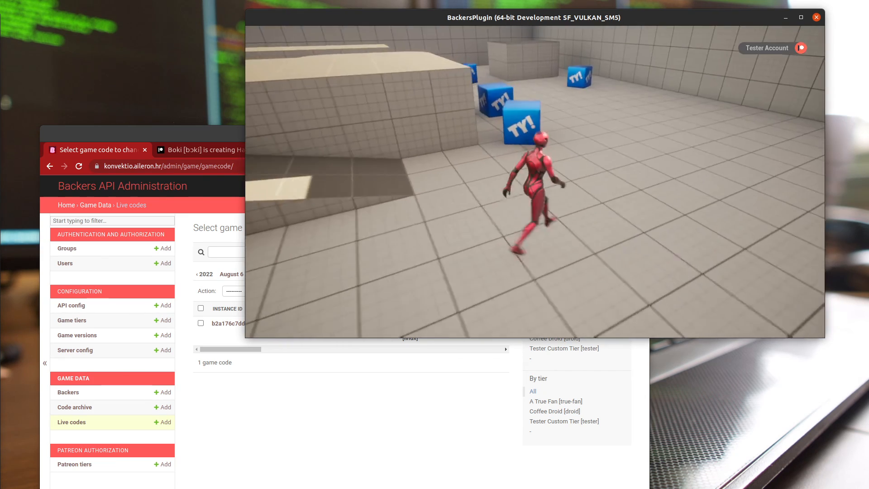
key(d)
key(w)
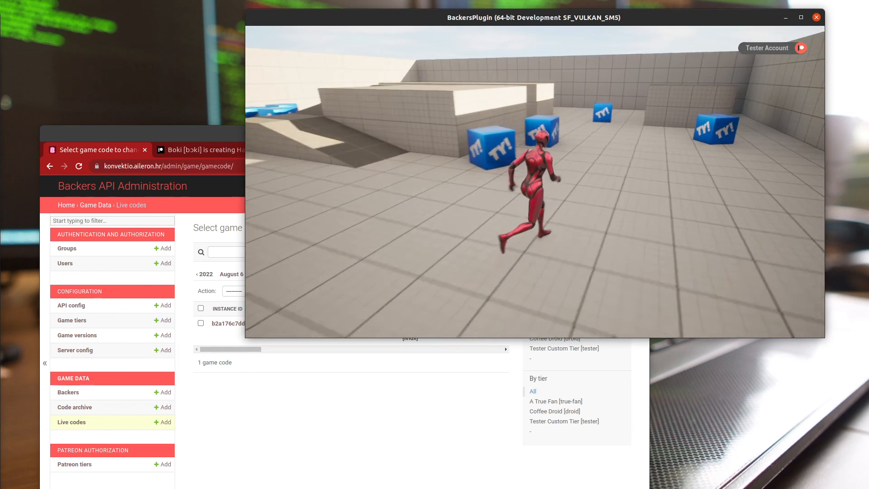
key(w)
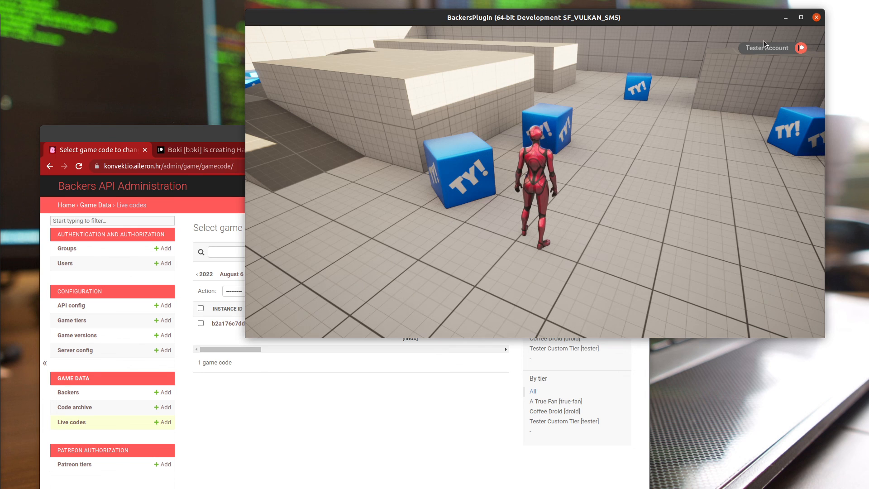
Run the character around the ramp and past the round platform to inspect the remaining cubes.
click(680, 188)
key(a)
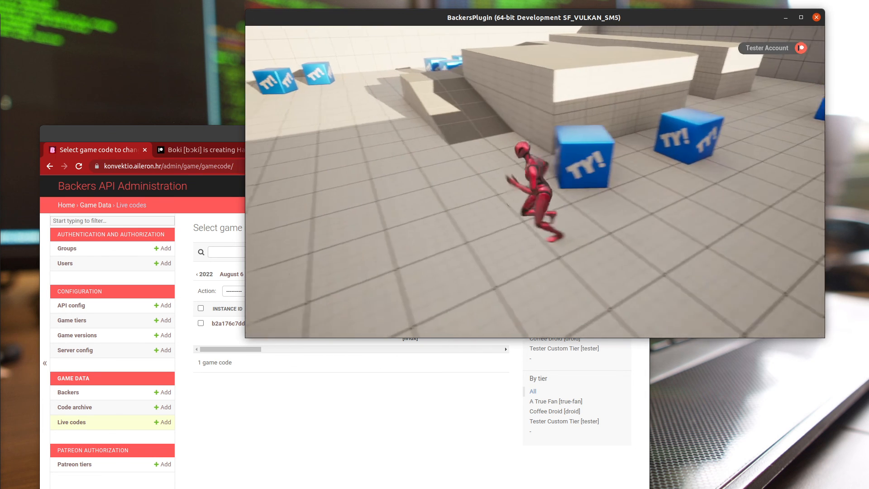
key(w)
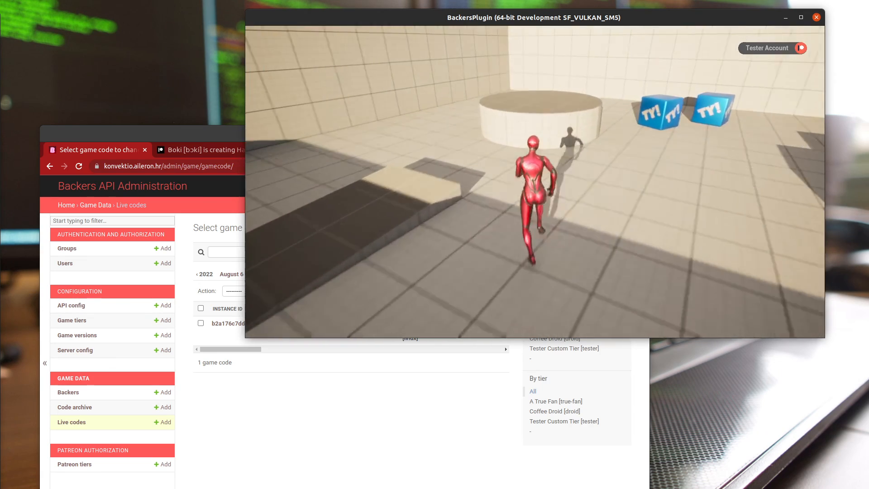
key(w)
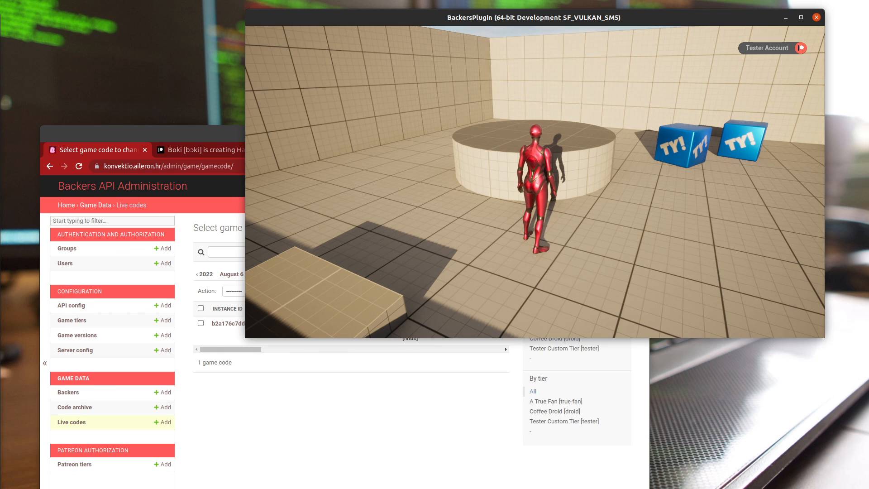
key(w)
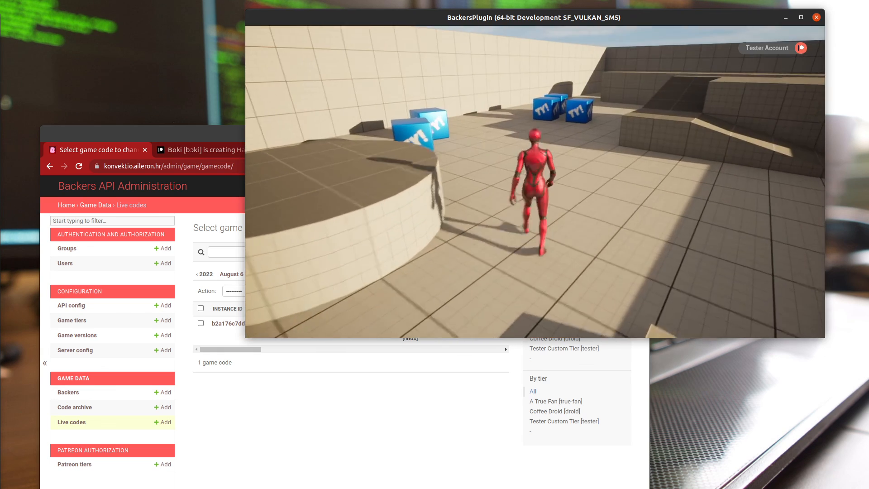
key(d)
key(a)
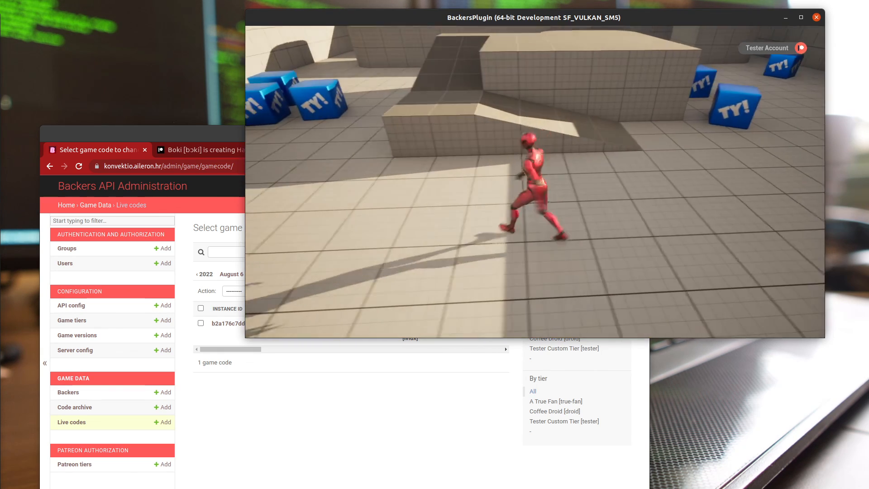